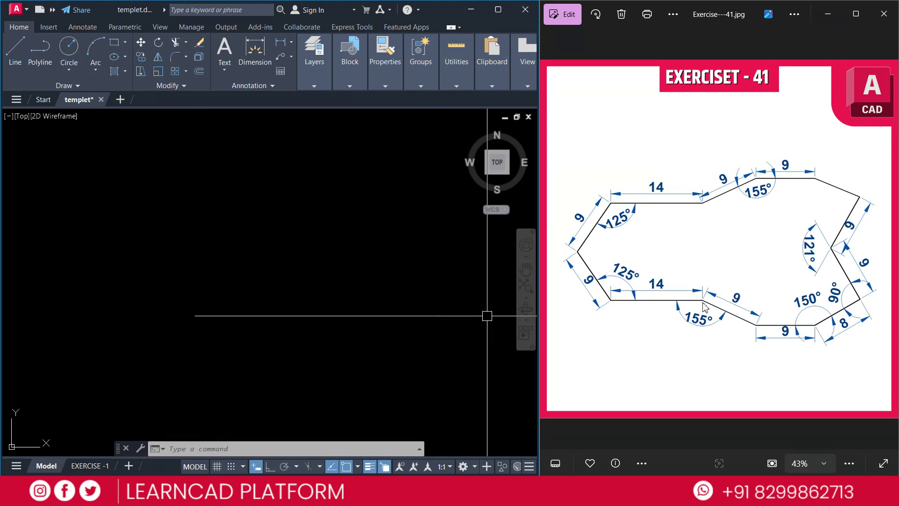
- Erase the stray object from the drawing
text(E)
key(Return)
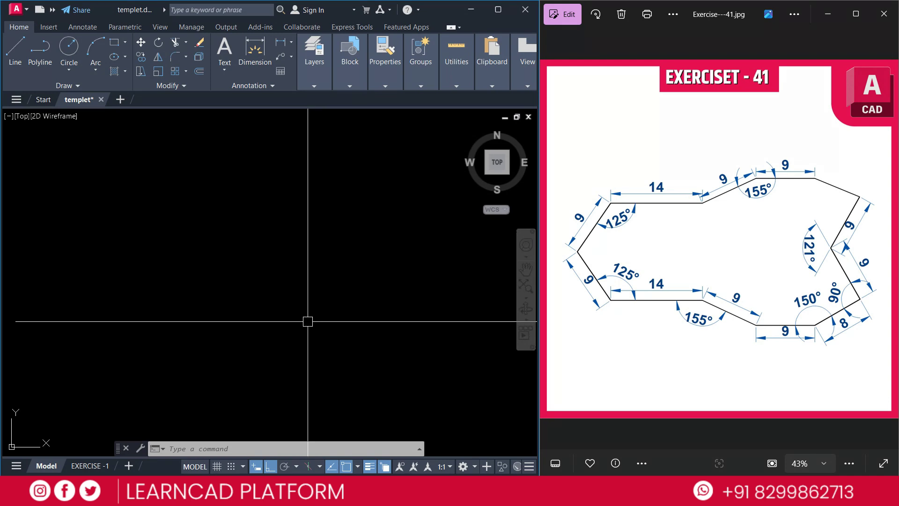
key(Escape)
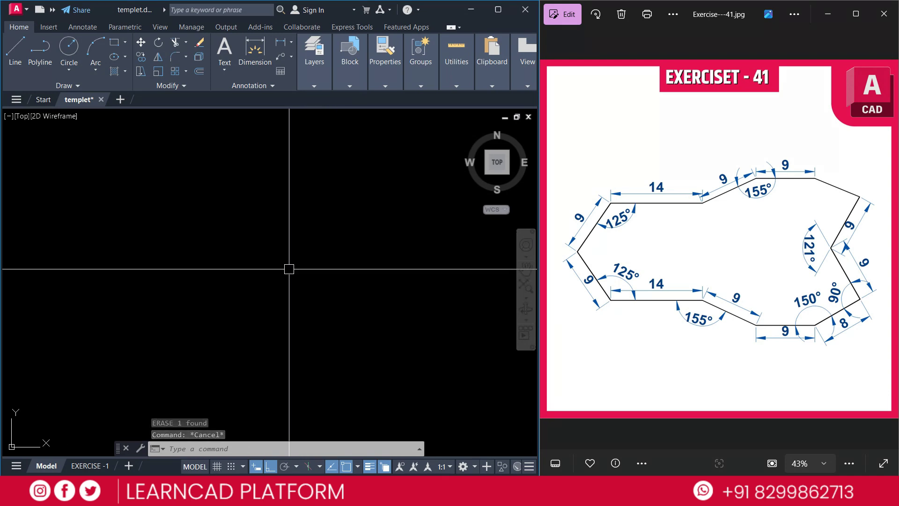
- Draw a 14-unit horizontal line, then a 9-unit line at 125° from its end
text(l)
key(Return)
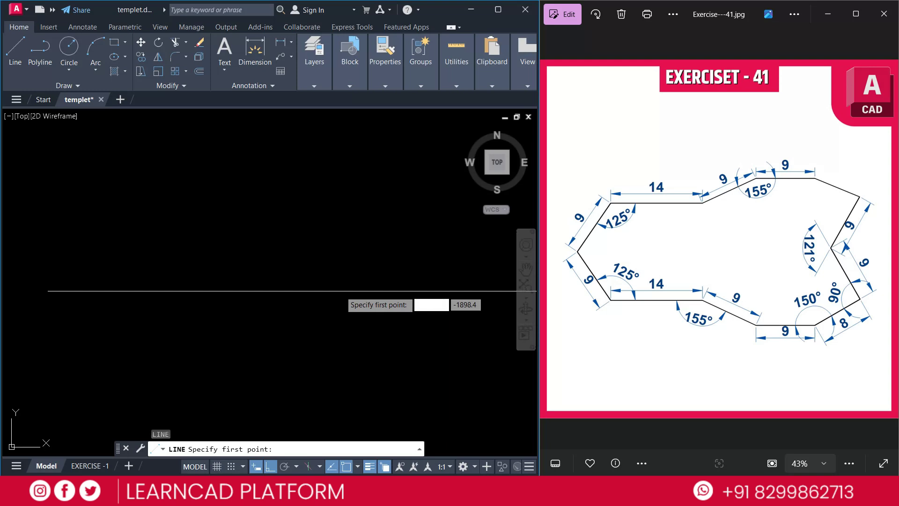
click(380, 289)
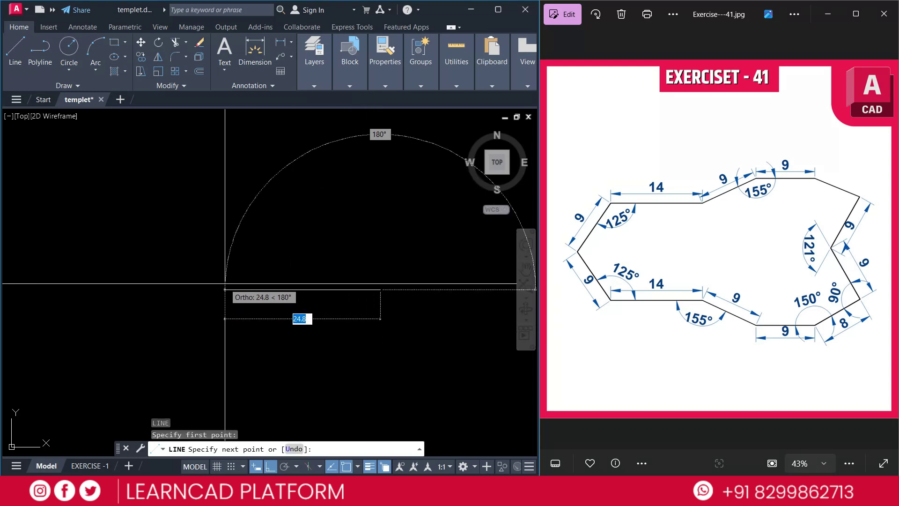
text(14)
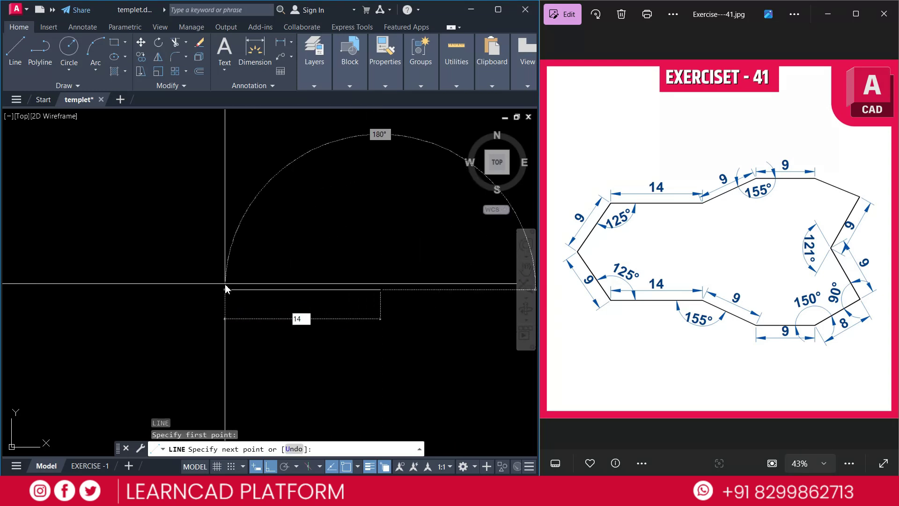
key(Return)
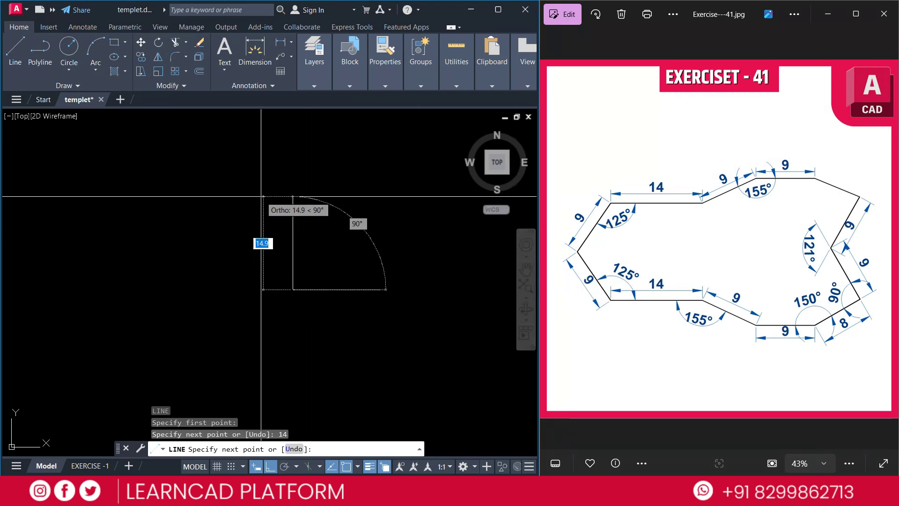
text(9)
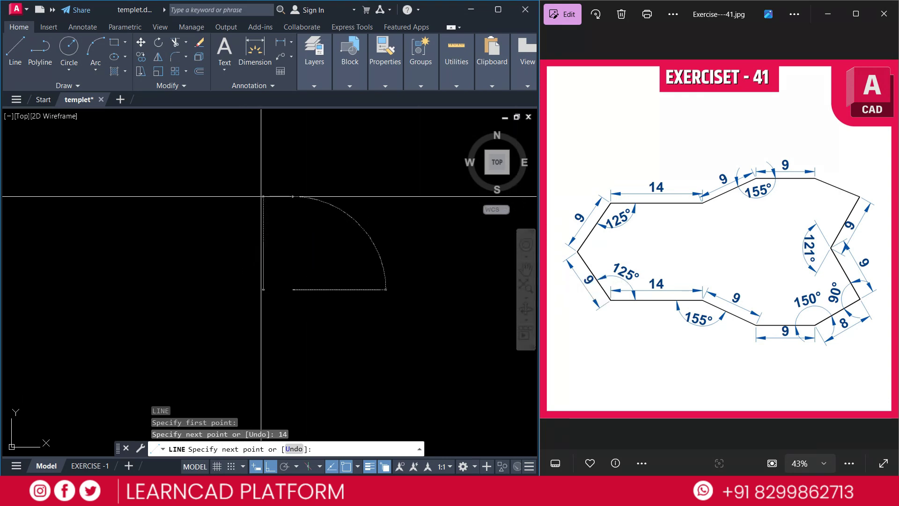
key(Tab)
text(12)
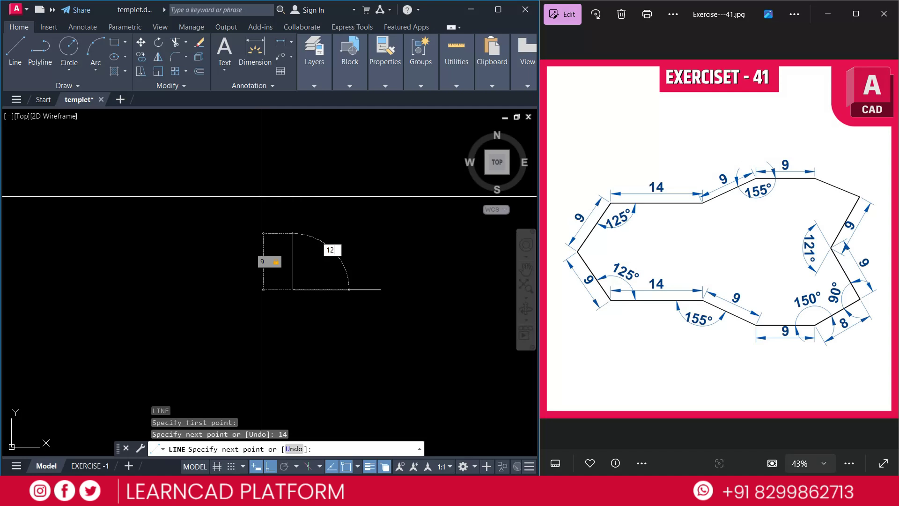
text(5)
key(Return)
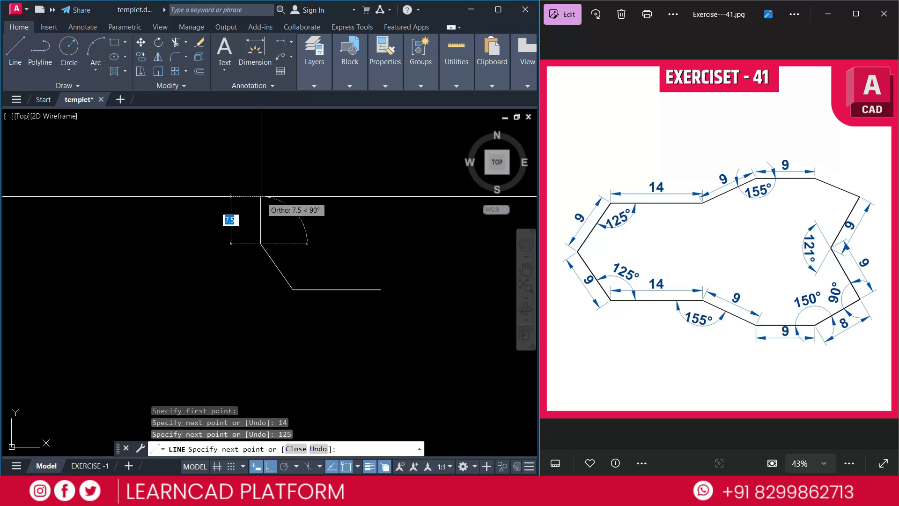
key(Escape)
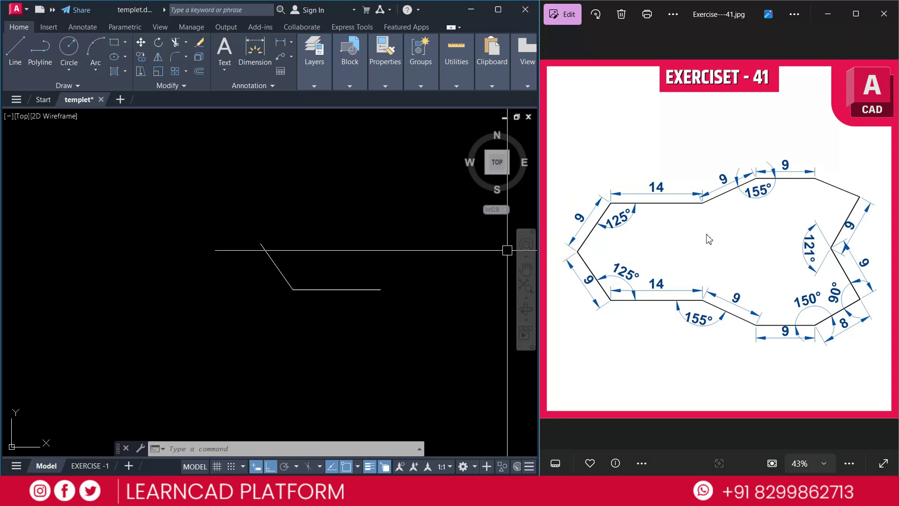
- Mirror both lines about a horizontal axis through the left vertex, keeping the originals
text(@)
key(Escape)
key(Escape)
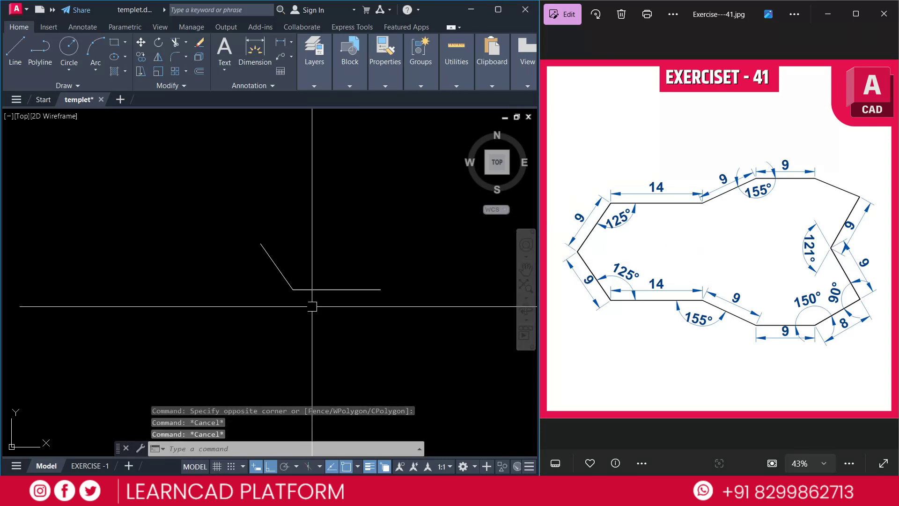
click(312, 305)
click(261, 245)
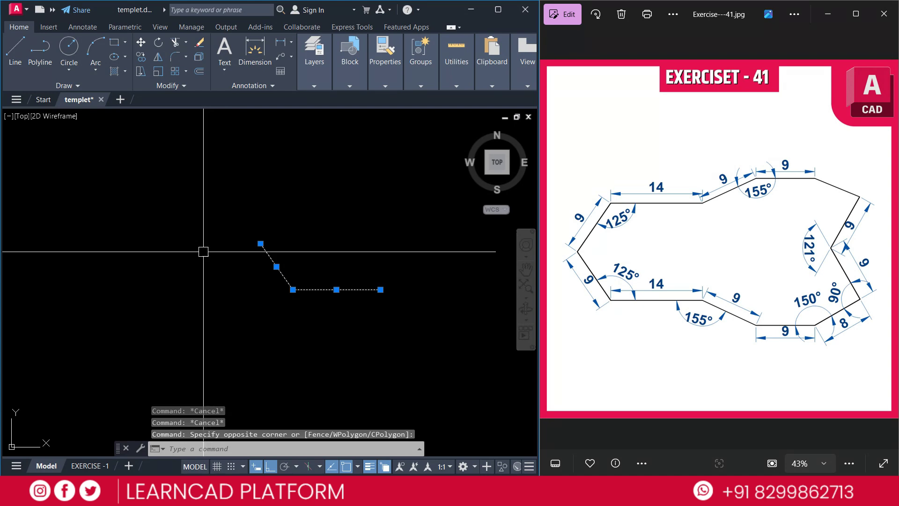
text(m)
key(Return)
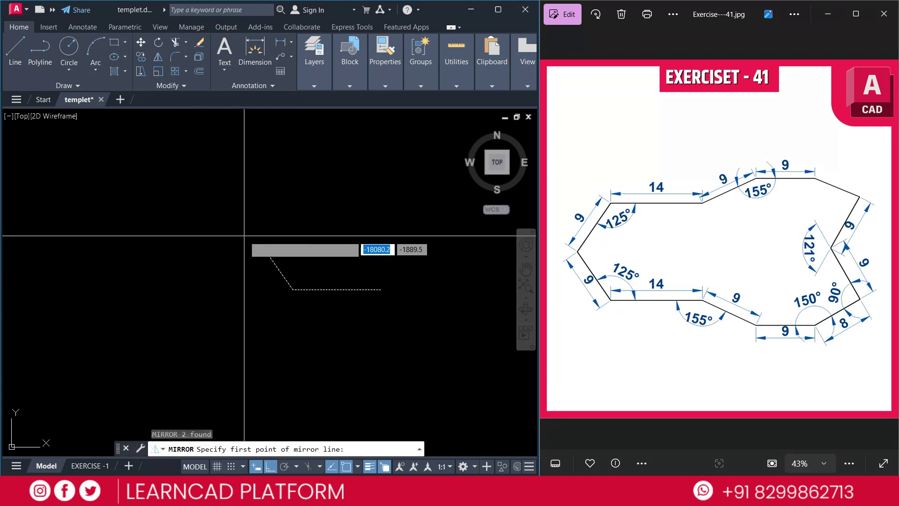
click(261, 244)
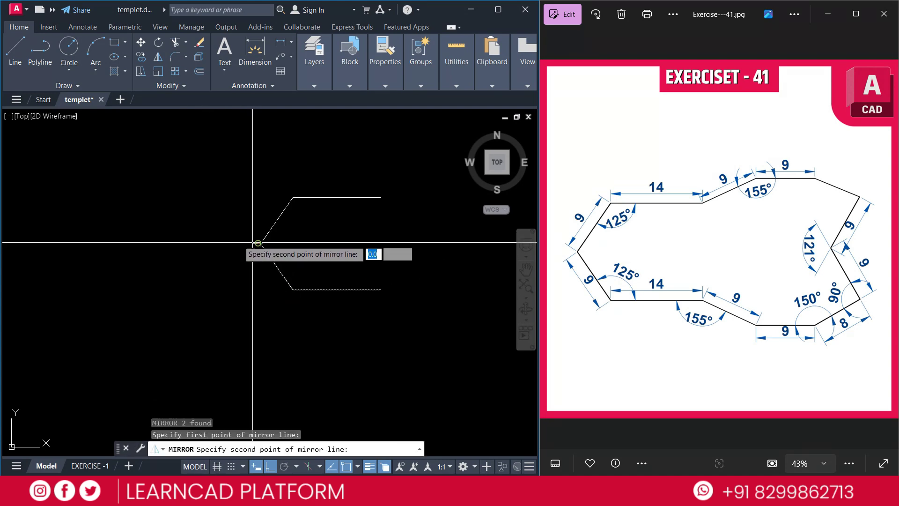
click(159, 245)
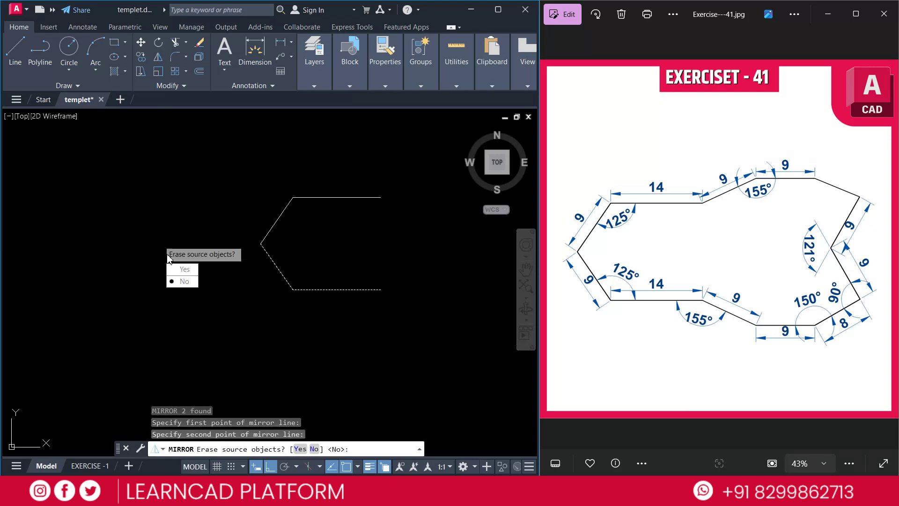
click(181, 282)
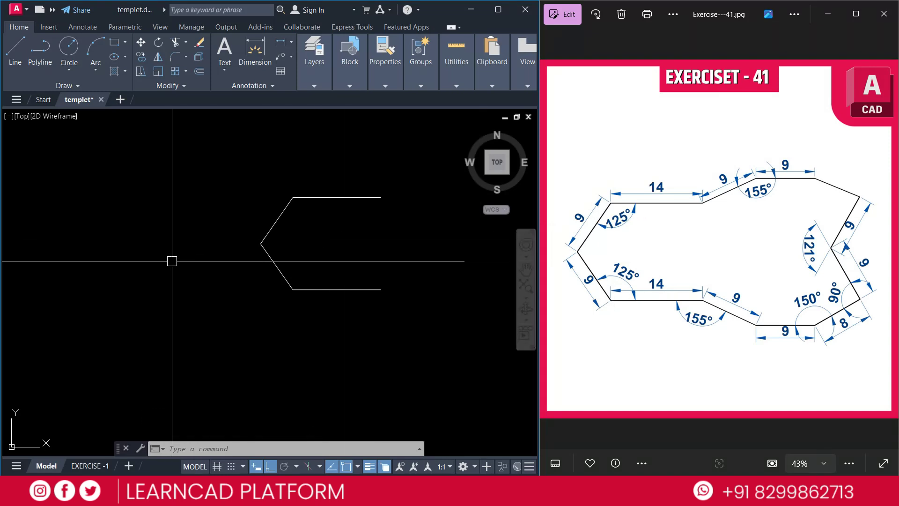
- Add a 14 linear dimension below the bottom edge and a 125° angle at the lower corner
text(DLI)
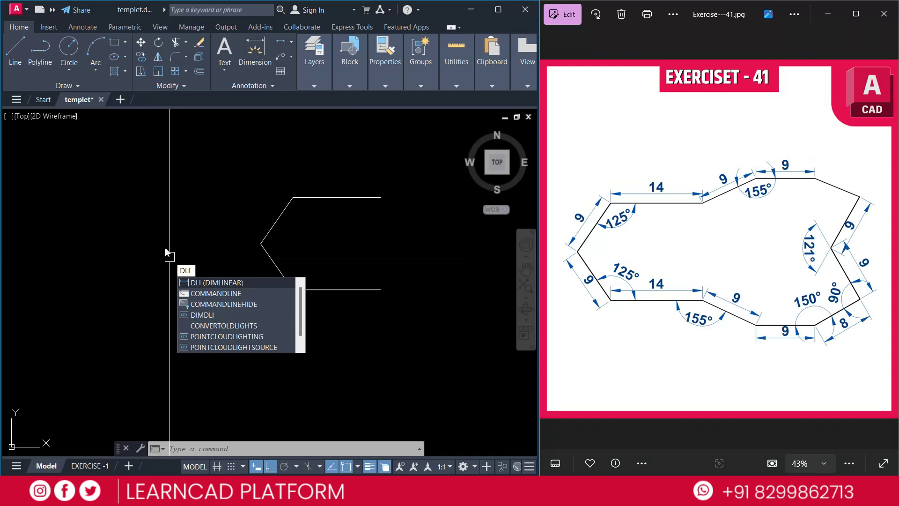
key(Return)
key(Return)
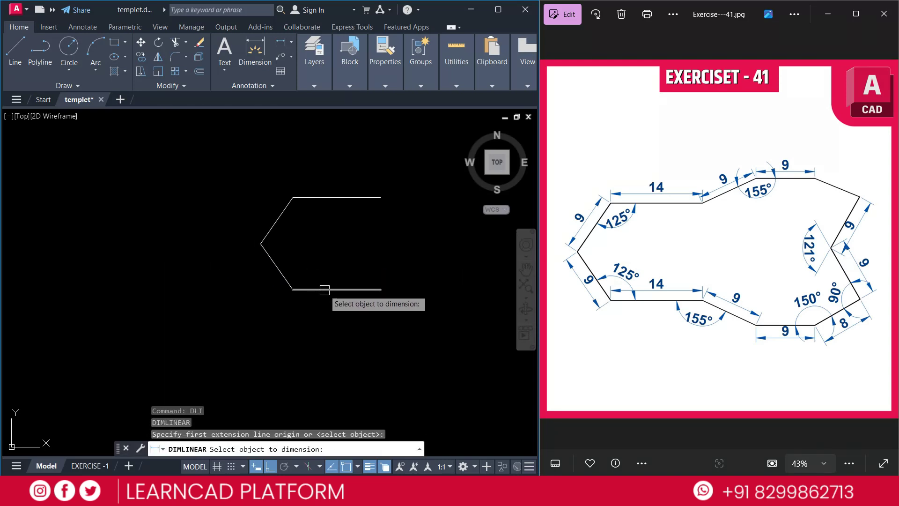
click(325, 289)
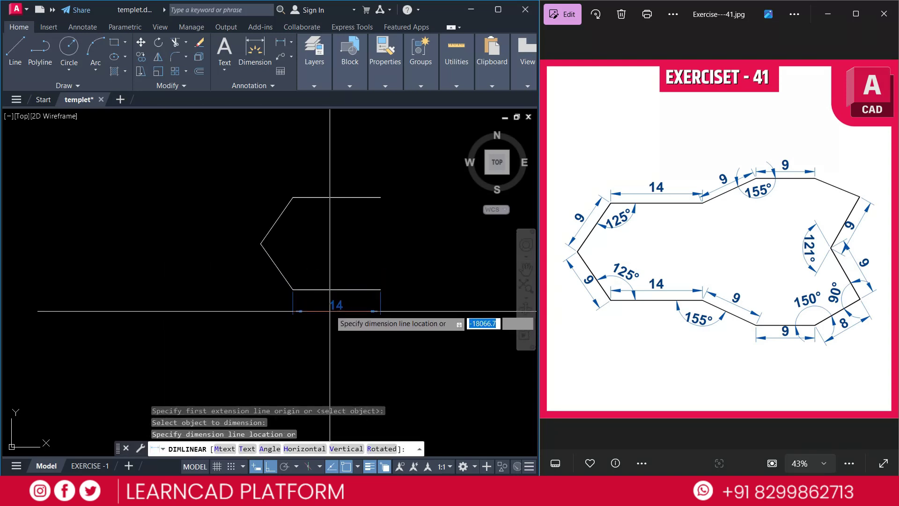
click(328, 307)
text(DIMA)
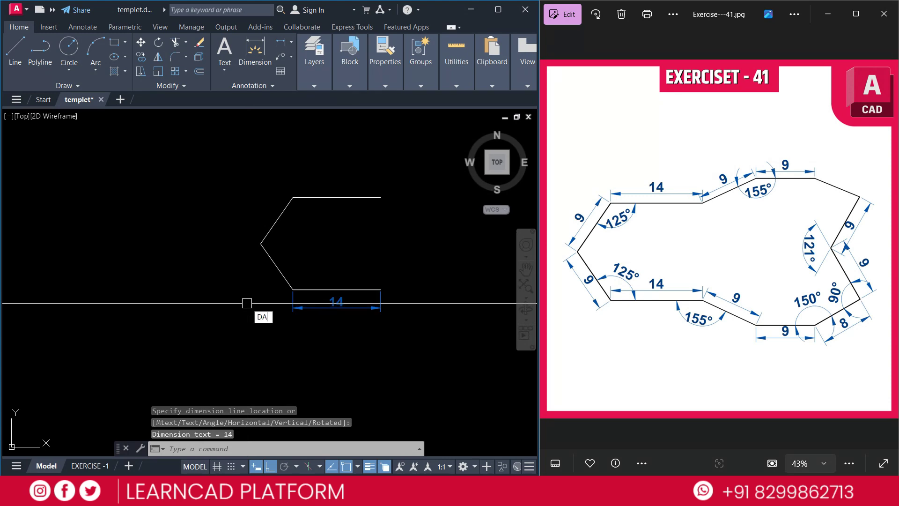
text(N)
key(Return)
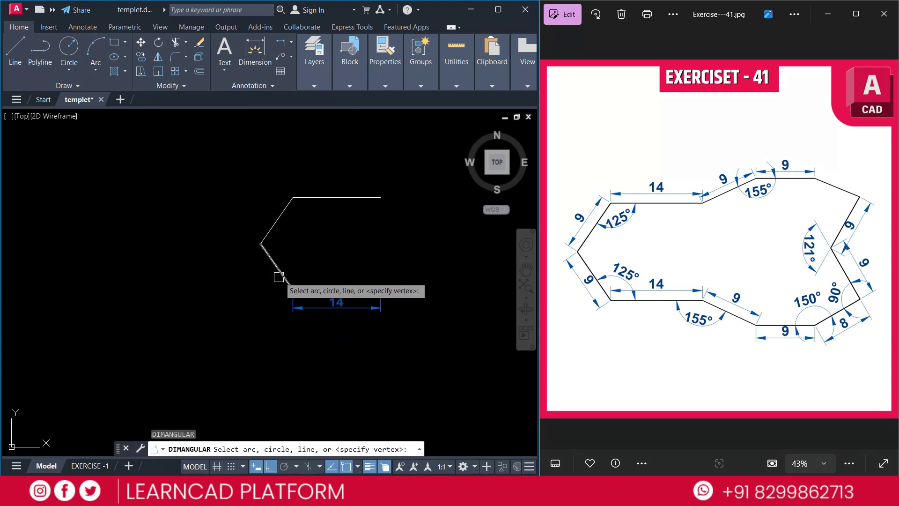
click(281, 275)
click(307, 290)
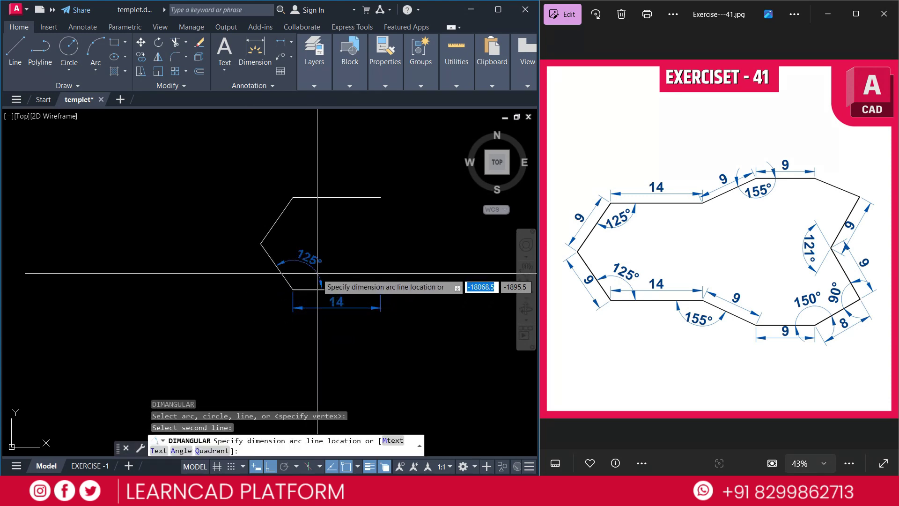
click(322, 272)
- Dimension the upper corner's 125° angle and the lower-left diagonal with an aligned 9
text(DA)
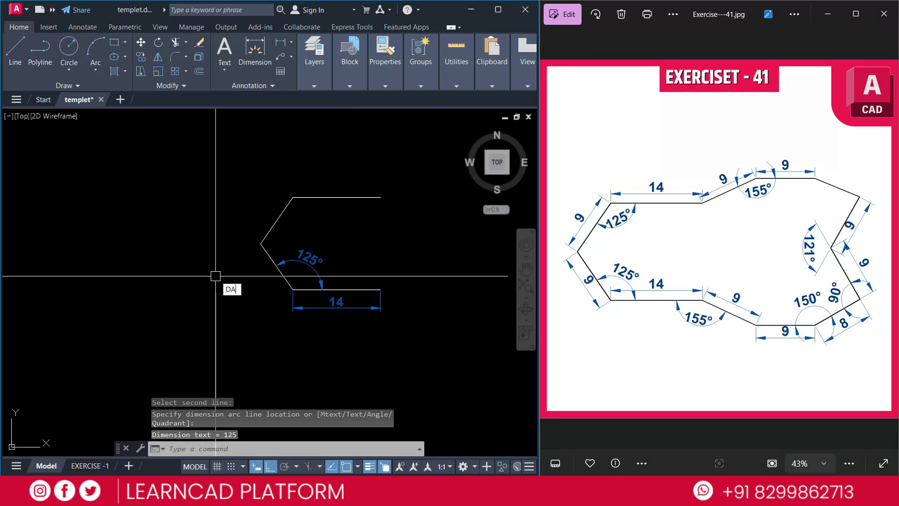
text(N)
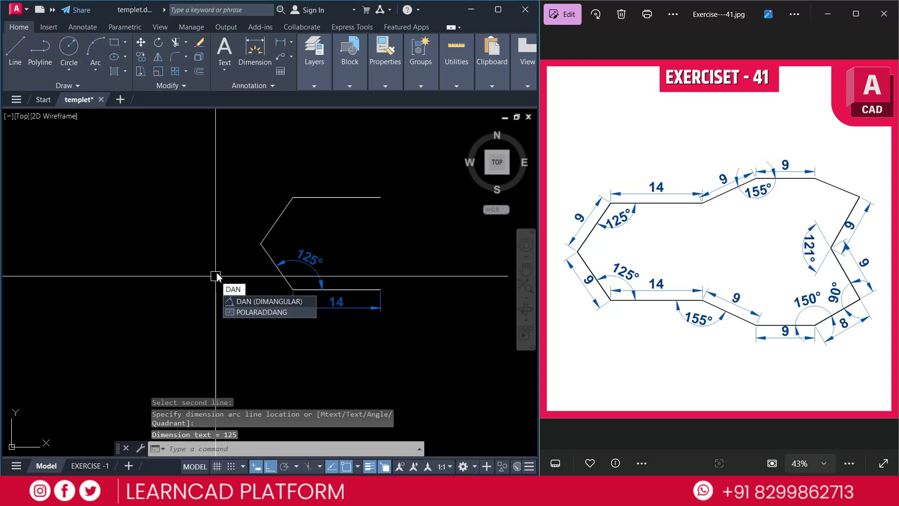
key(Return)
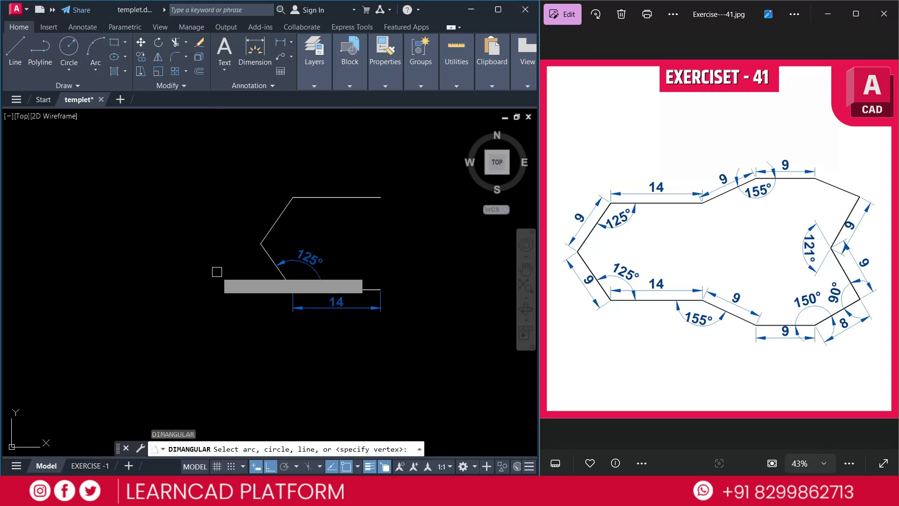
click(276, 219)
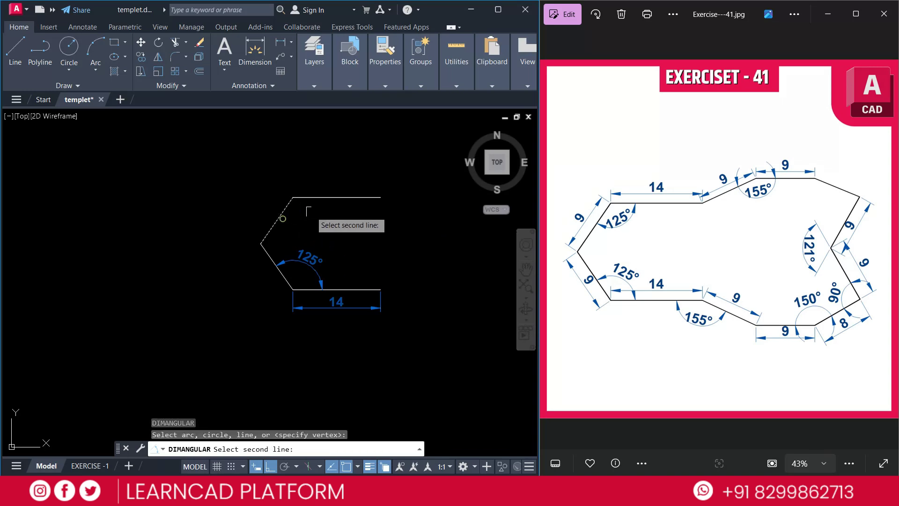
click(322, 197)
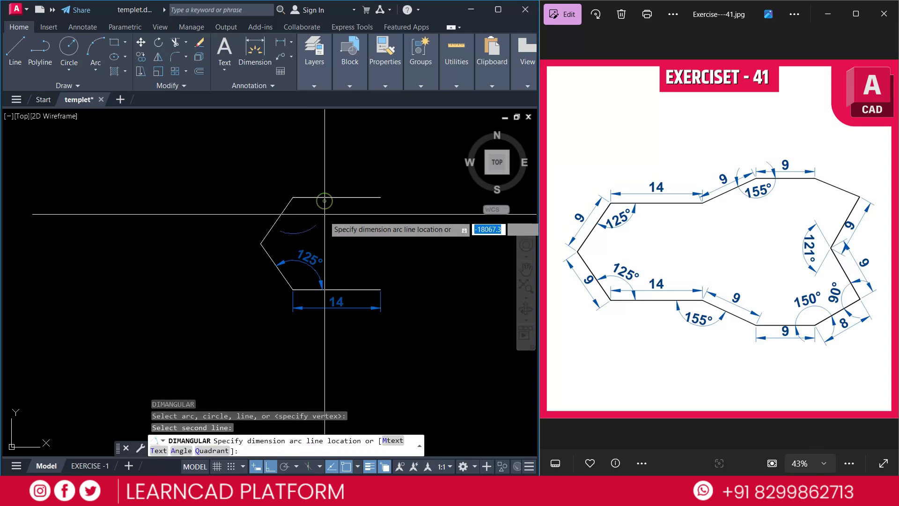
click(301, 217)
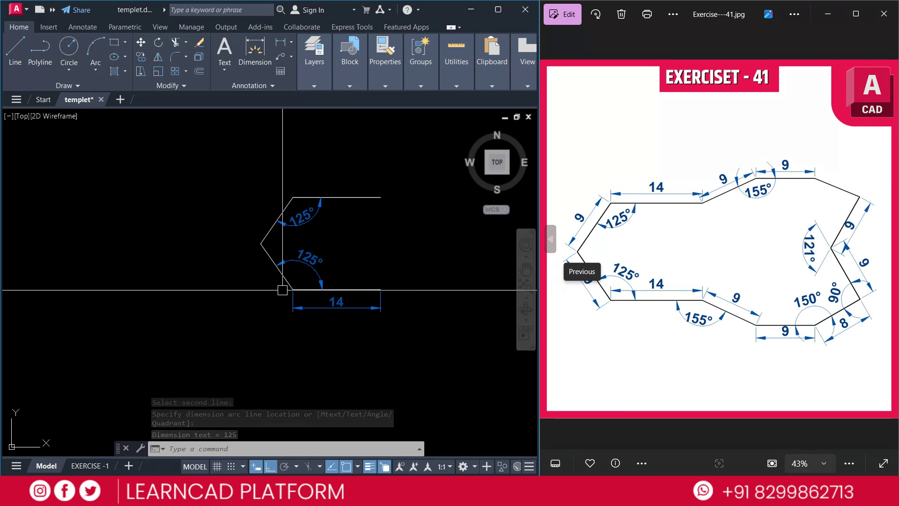
key(Escape)
text(DAL)
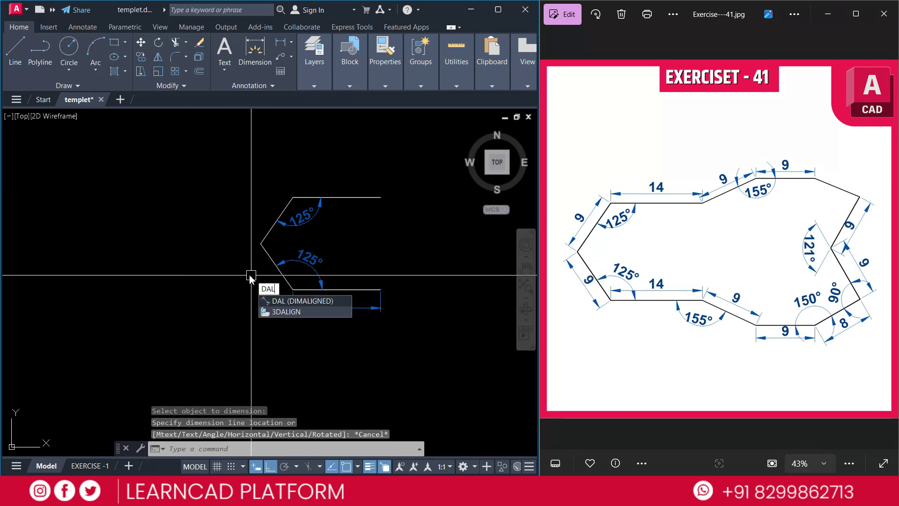
key(Return)
key(Return)
click(267, 258)
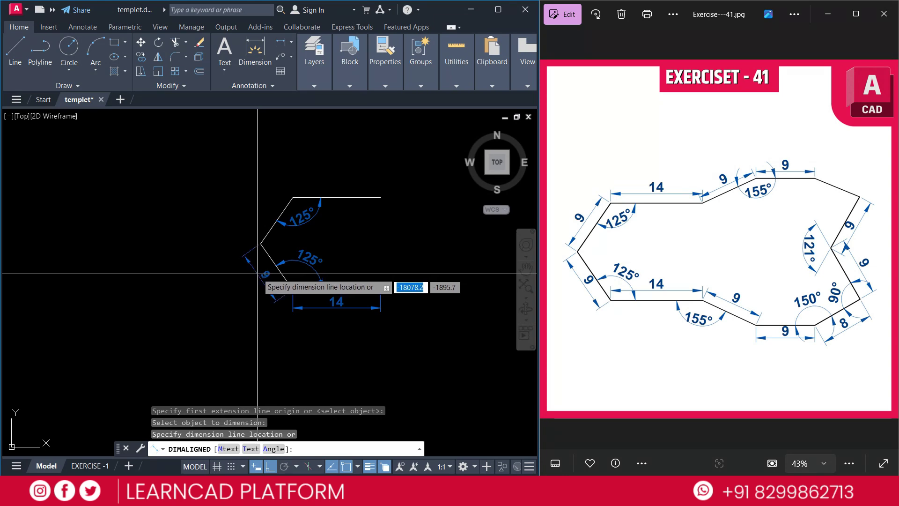
click(257, 273)
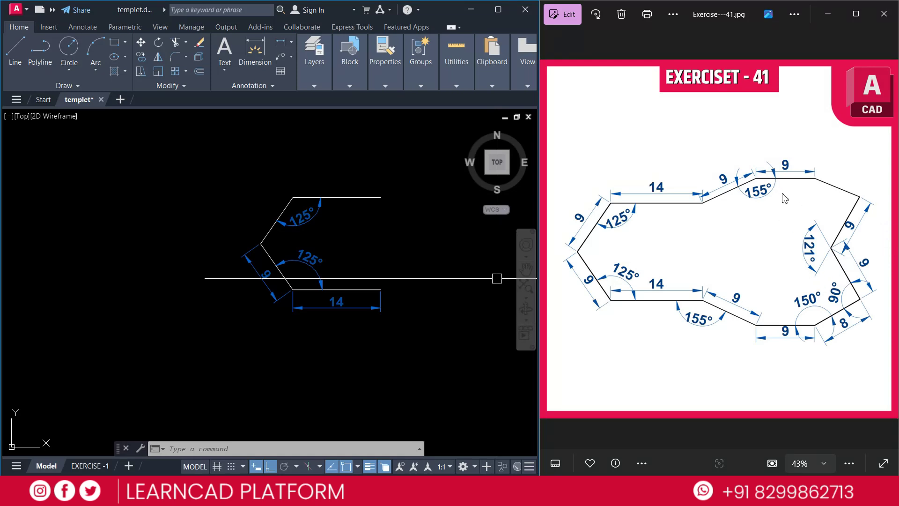
middle_drag(385, 258, 201, 279)
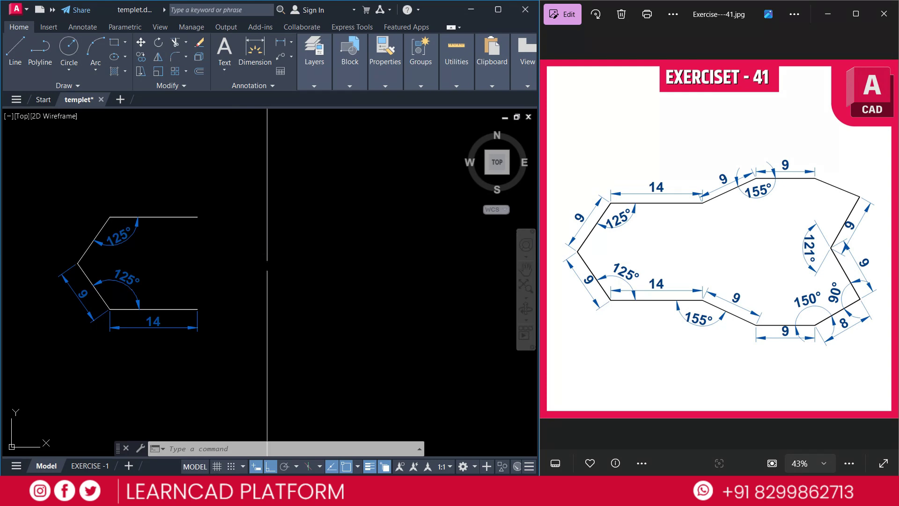
- Begin a line at the 14 edge's right end and sketch guide marks on the reference image
text(L)
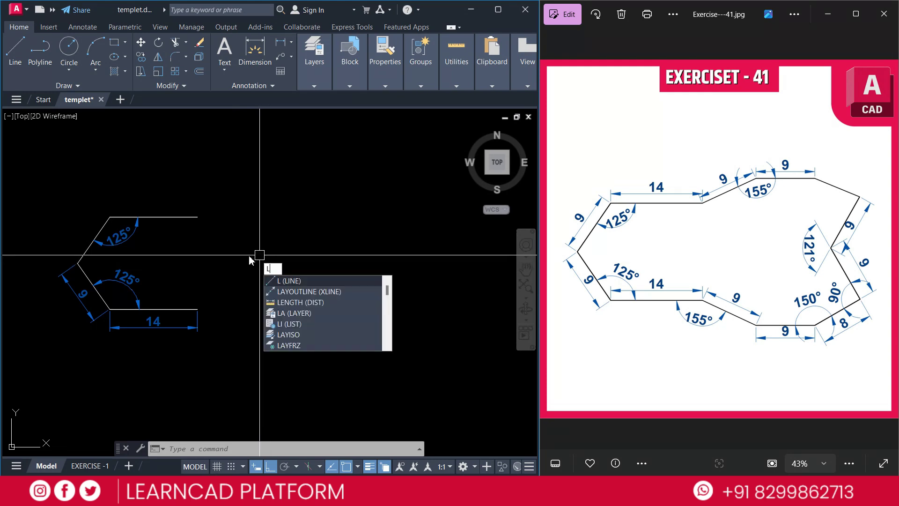
key(Return)
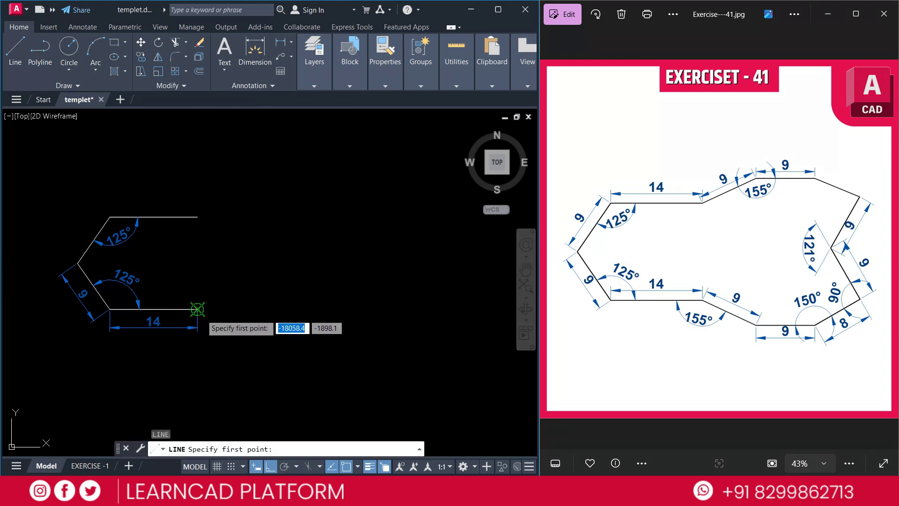
click(197, 309)
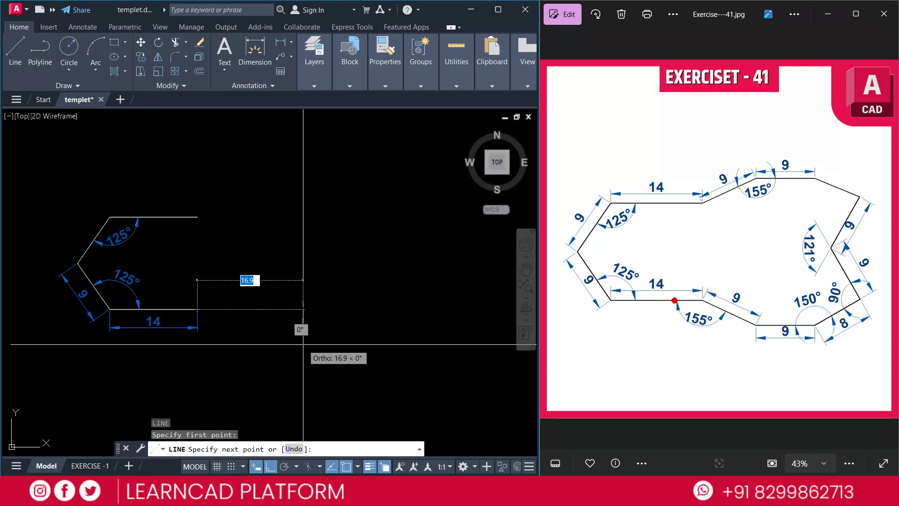
drag(673, 300, 742, 300)
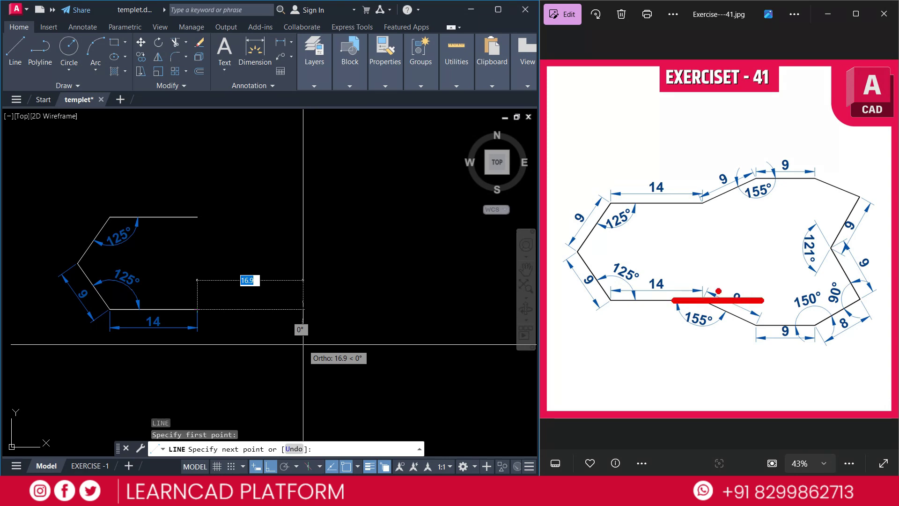
drag(704, 267, 706, 349)
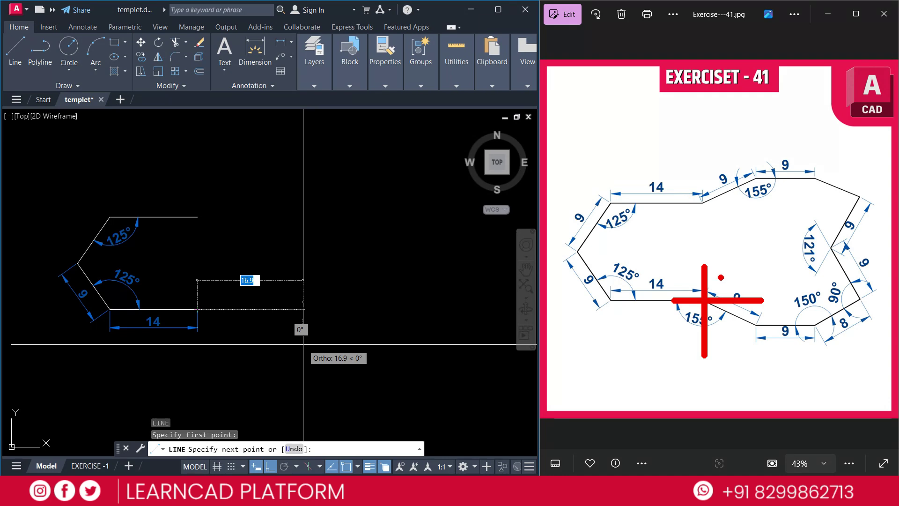
click(719, 281)
- Launch Calculator, compute 155 − 180 = −25, then clear the display
key(super)
text(calculator)
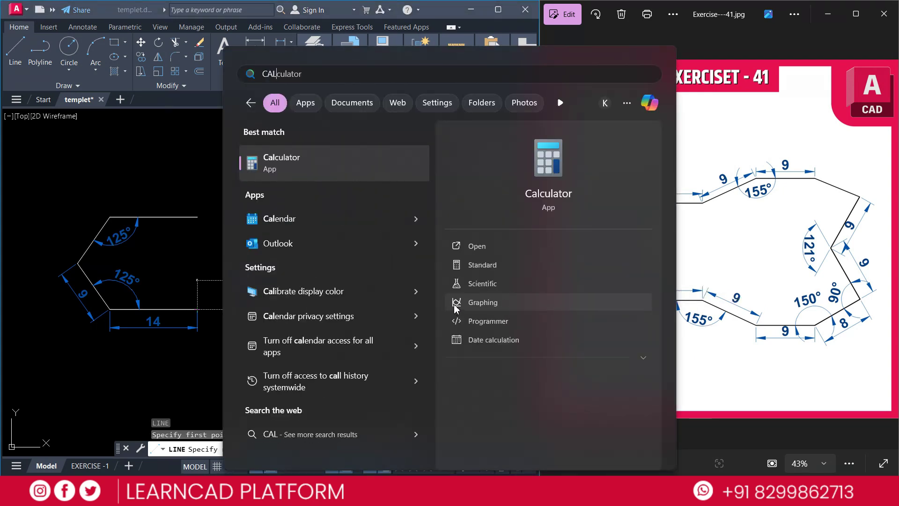
click(455, 309)
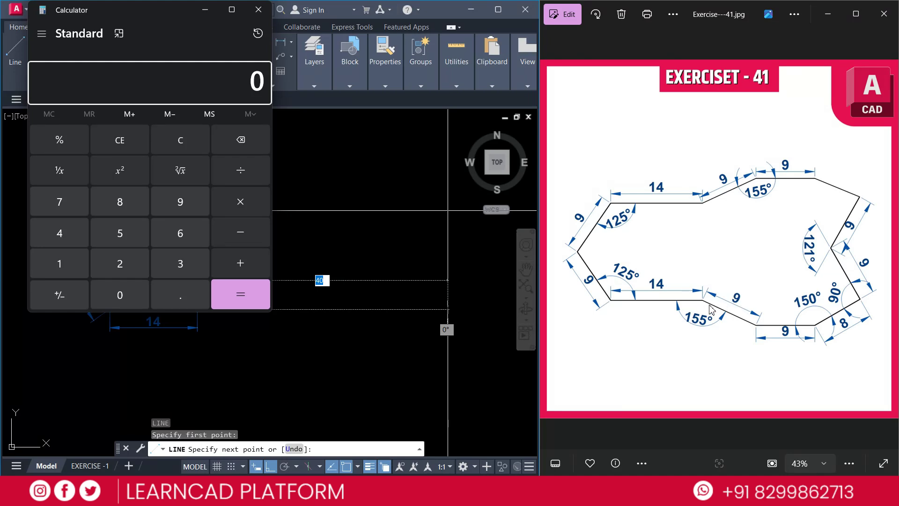
click(92, 89)
text(155 )
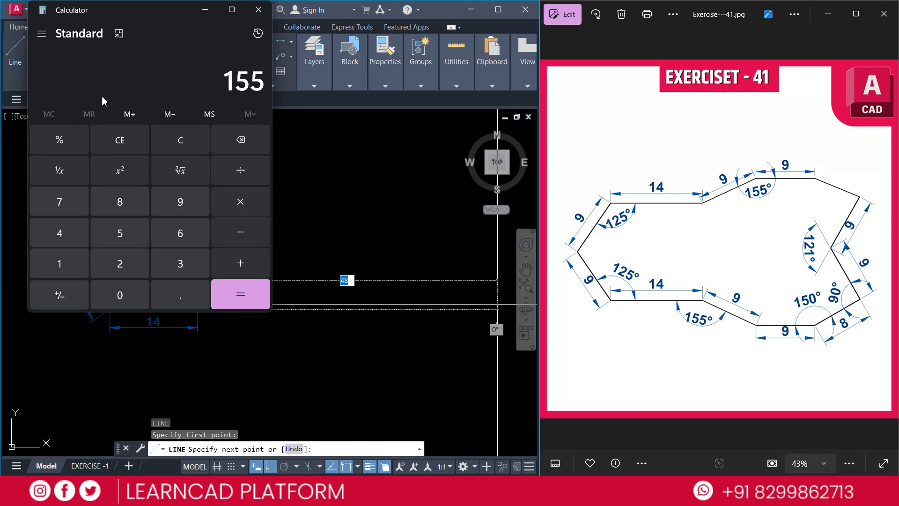
text(- 180)
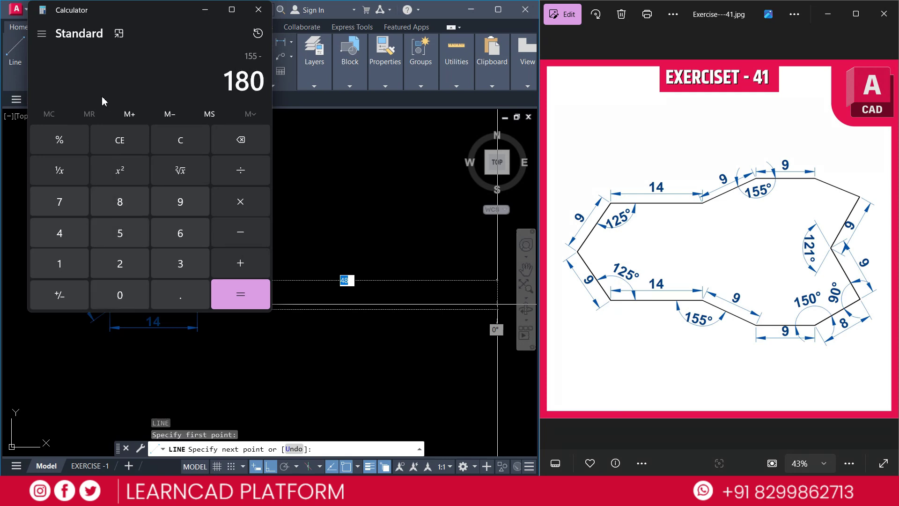
key(Return)
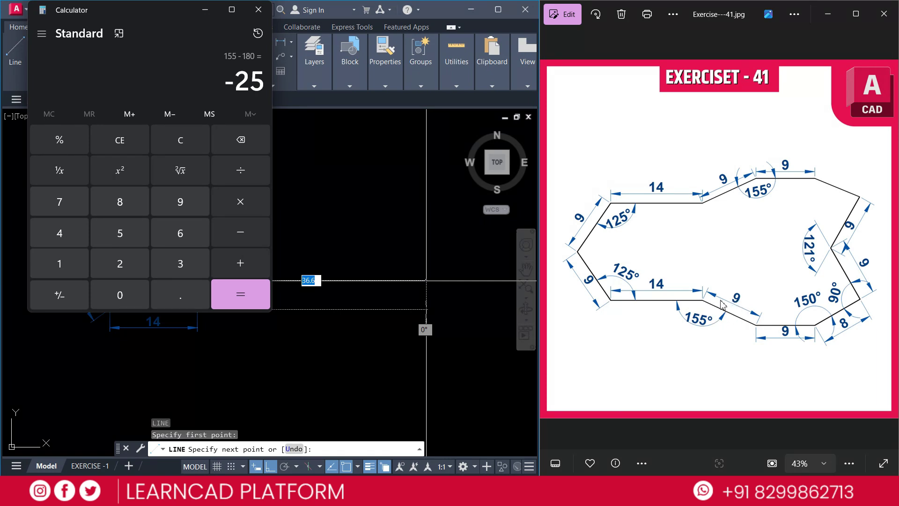
key(Escape)
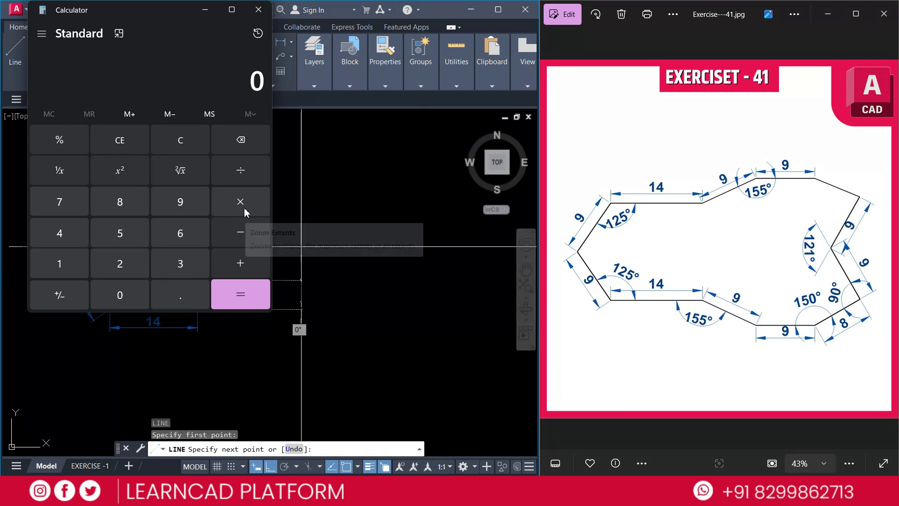
- Back in AutoCAD, draw the 9-unit segment at −25° from the 14 edge's end
click(258, 11)
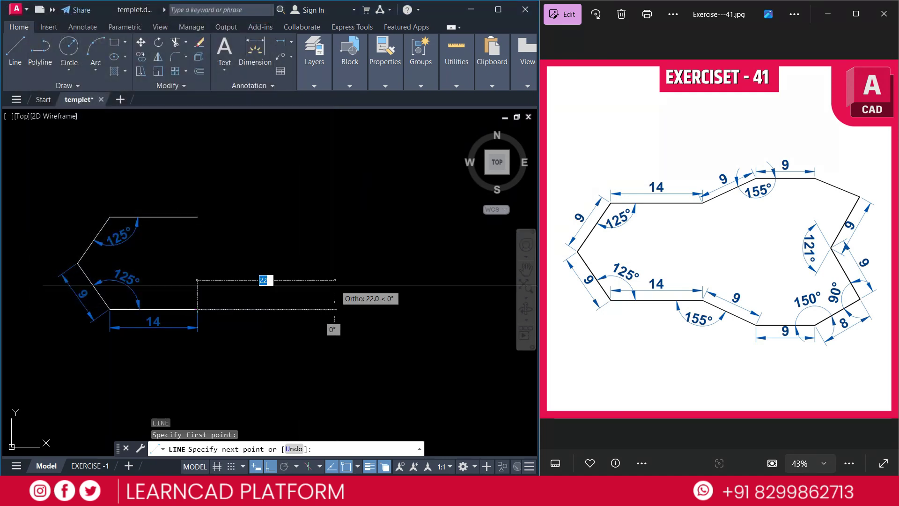
text(9)
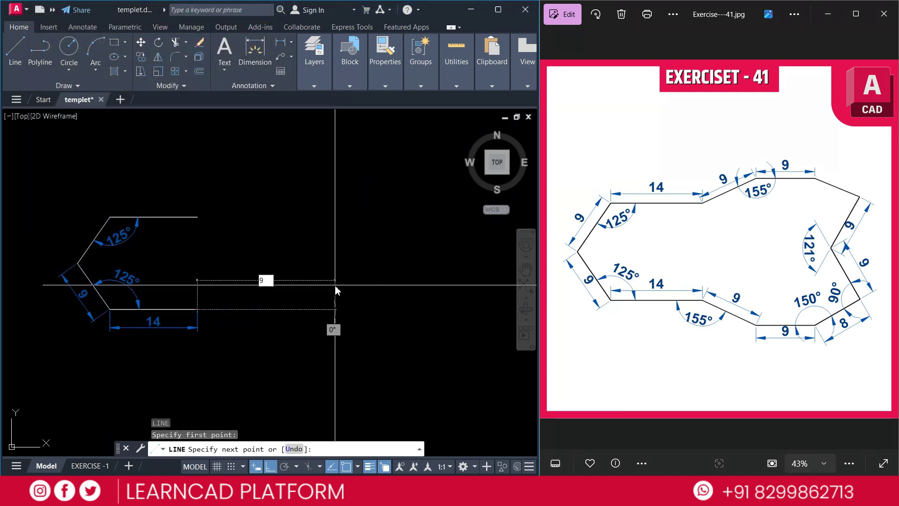
key(Tab)
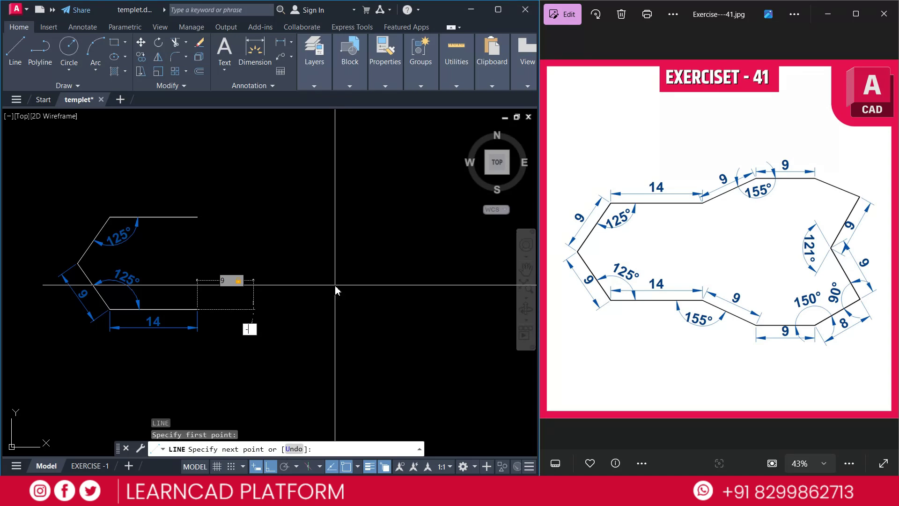
text(-25)
key(Return)
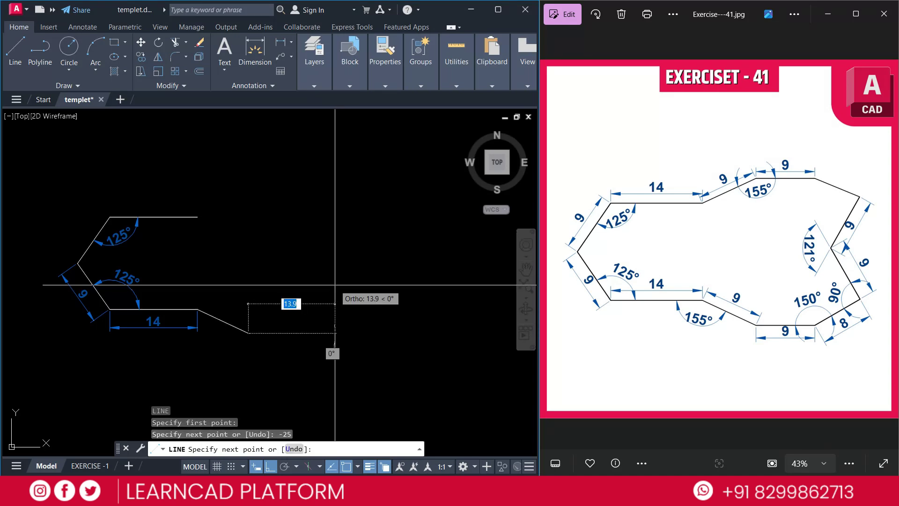
key(Escape)
key(Escape)
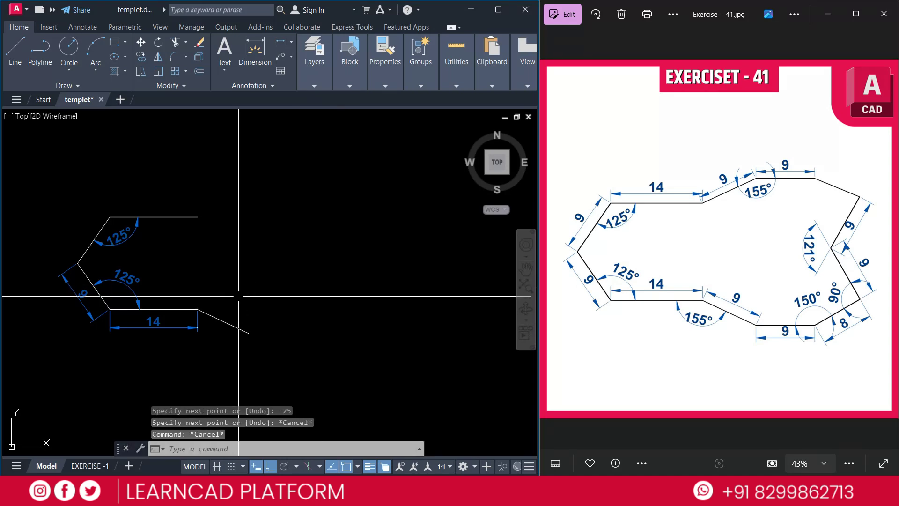
- Add a 155° angular dimension between the 14 edge and the new sloped segment
text(DAN)
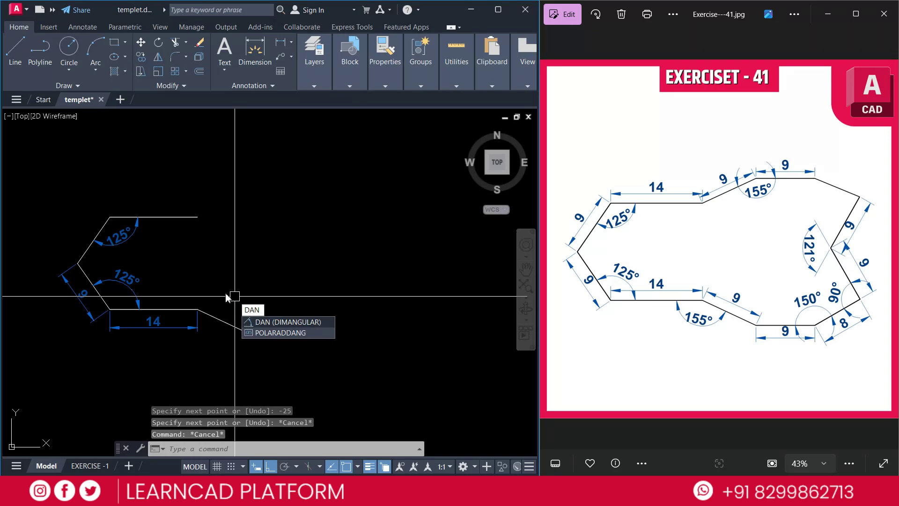
key(Return)
click(175, 309)
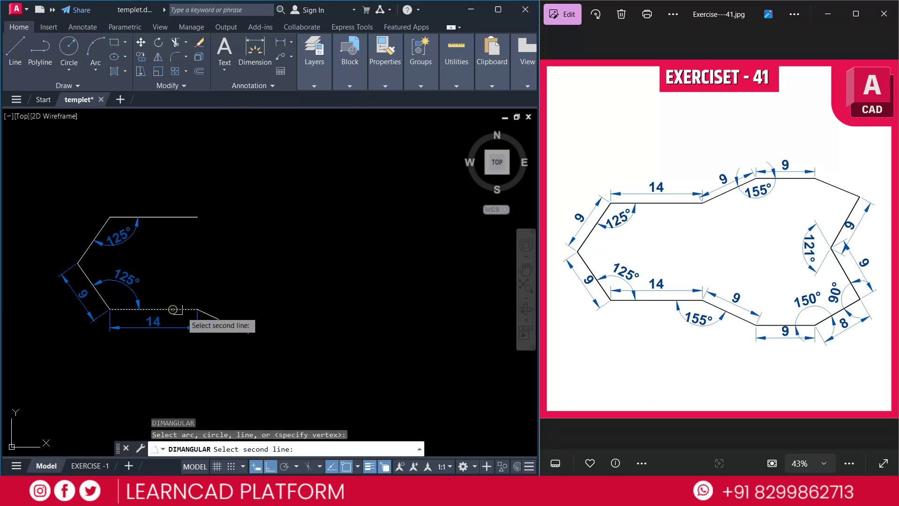
click(215, 323)
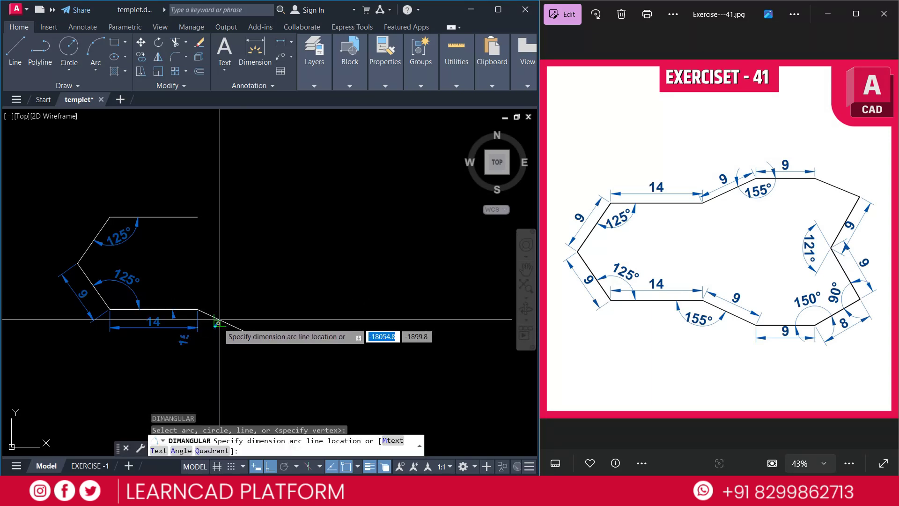
click(206, 343)
scroll(169, 346, up, 2)
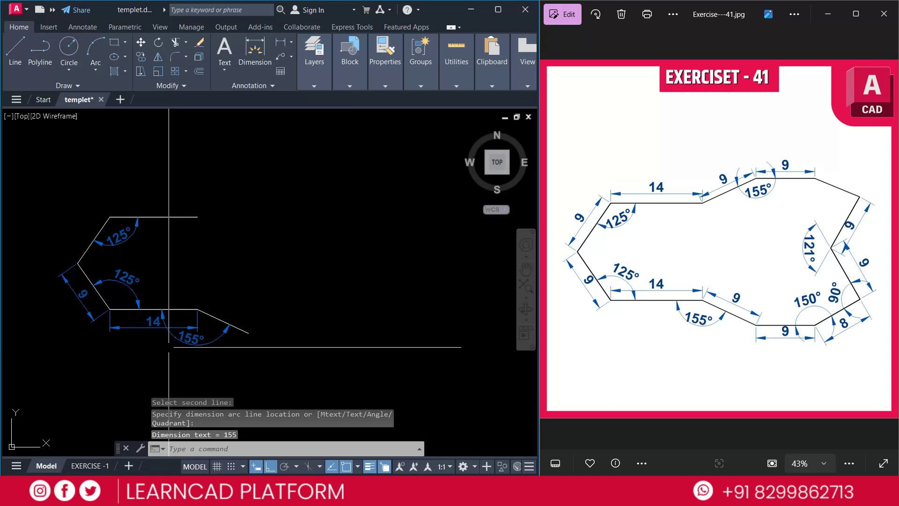
middle_drag(179, 345, 187, 359)
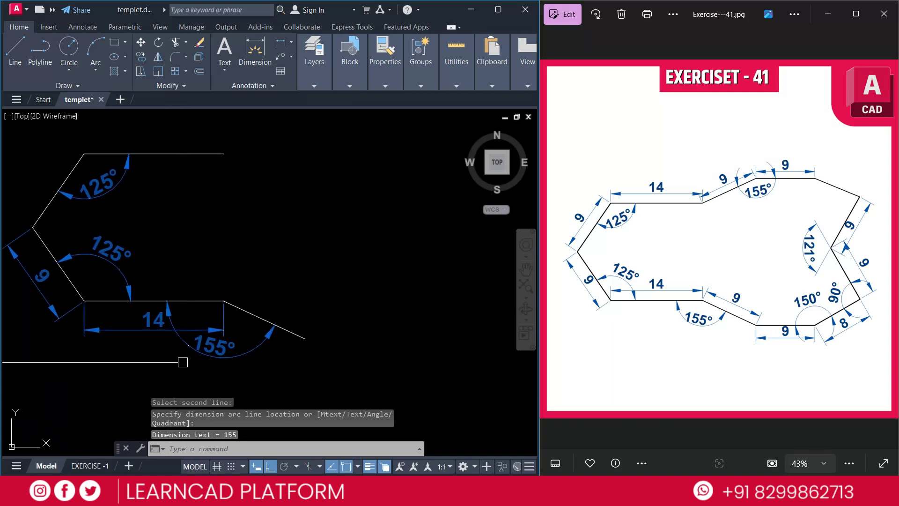
middle_drag(309, 297, 307, 307)
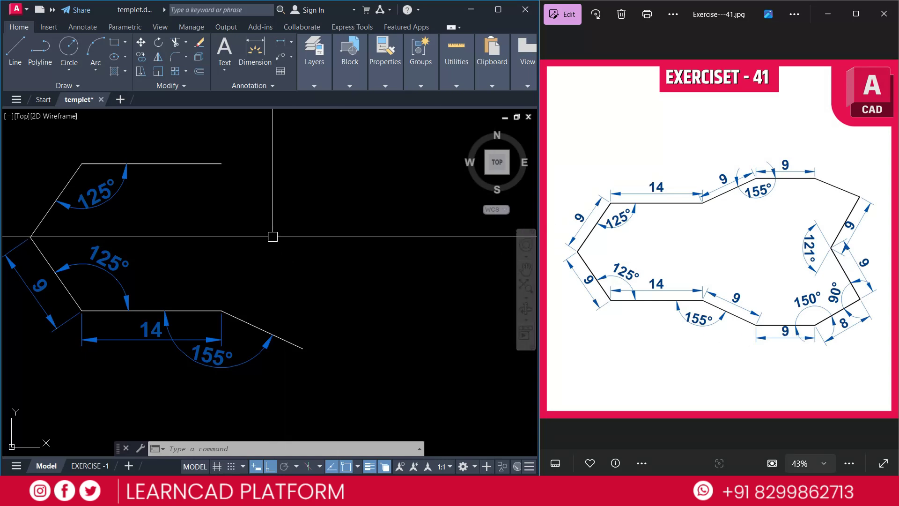
- Draw a 9-unit horizontal line rightward from the sloped line's lower end
text(l)
key(Return)
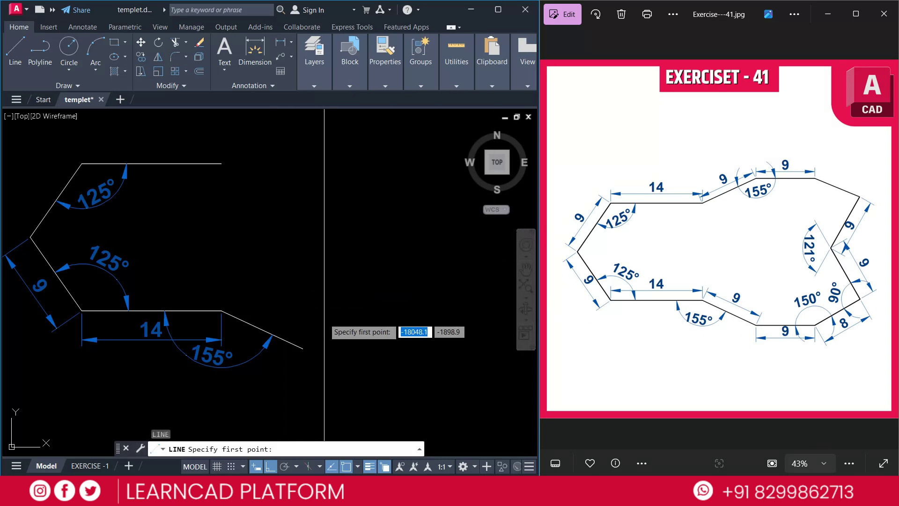
click(303, 349)
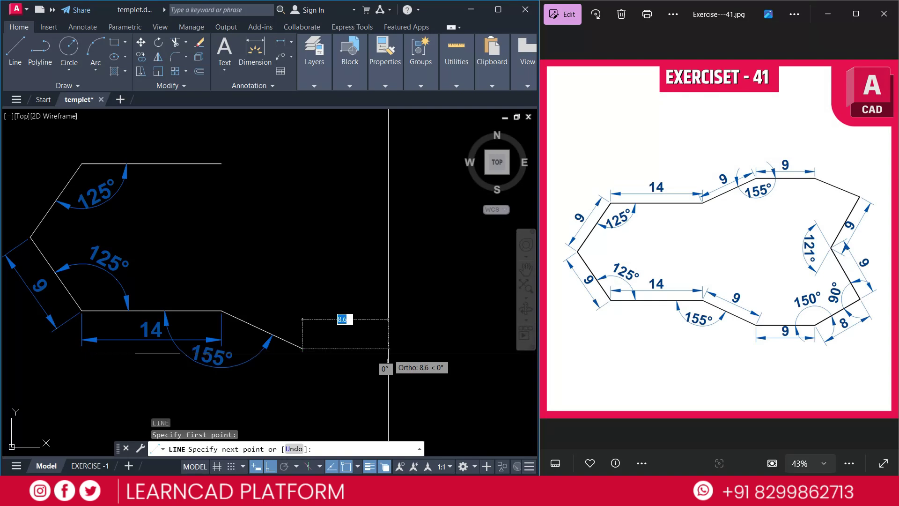
text(9)
key(Return)
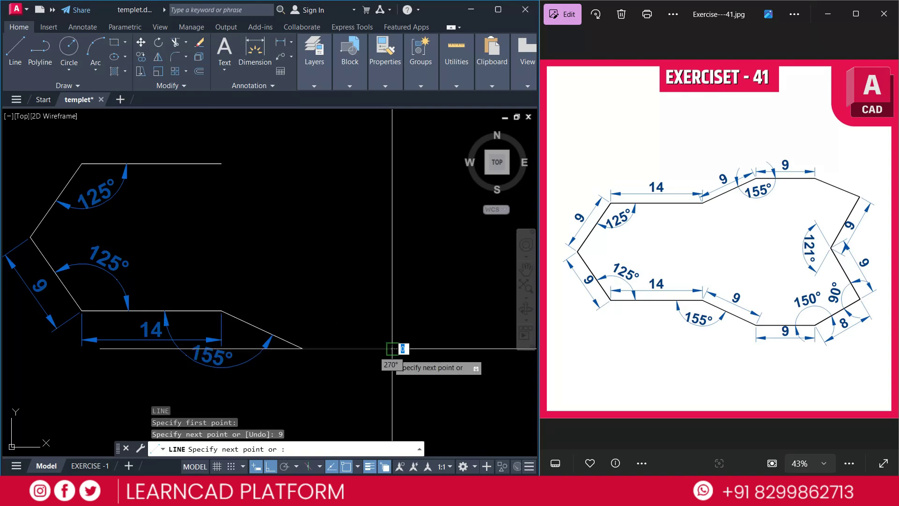
key(Escape)
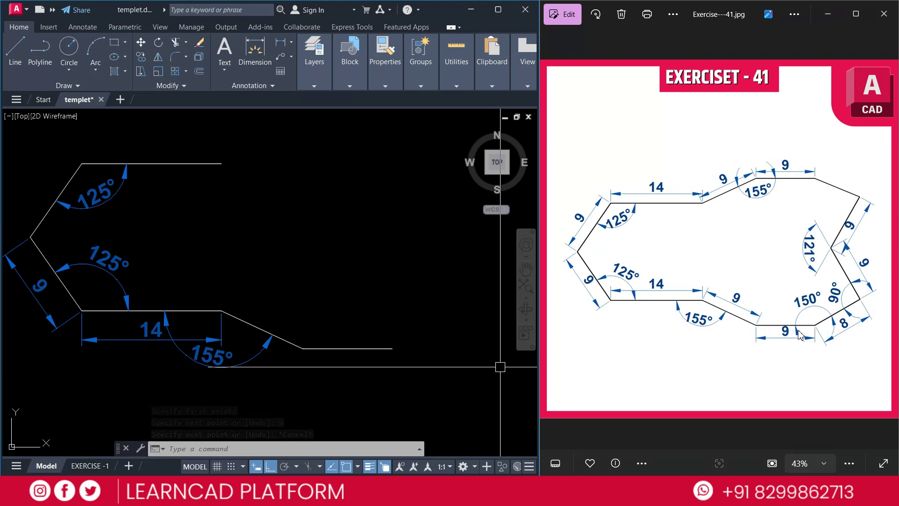
drag(812, 286, 816, 360)
drag(775, 322, 875, 324)
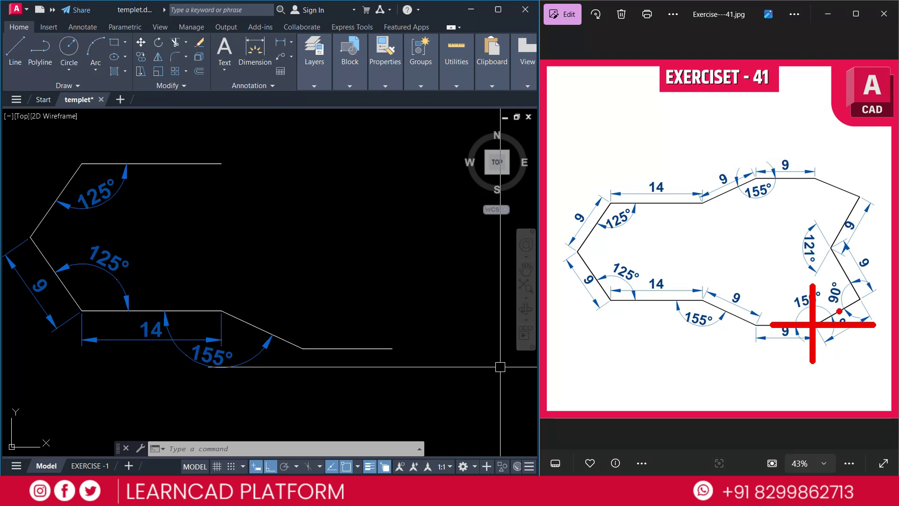
key(Escape)
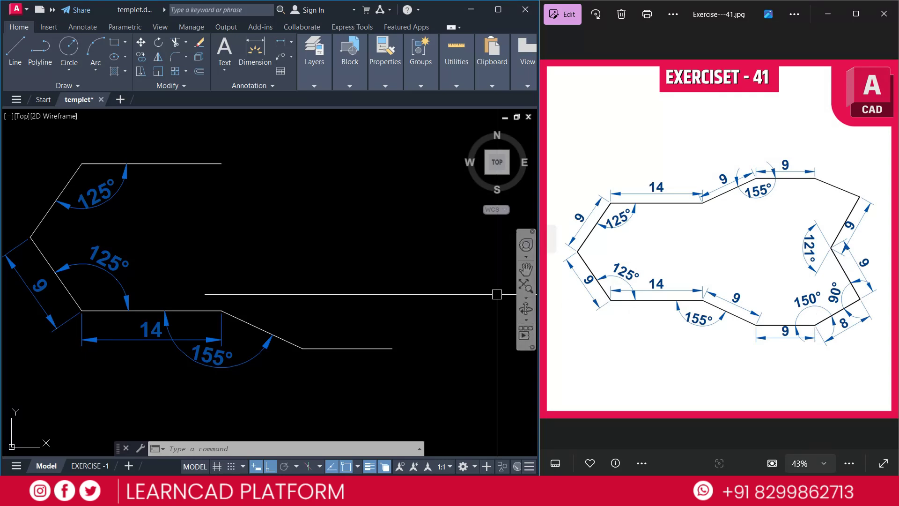
- Draw an 8-unit line at 30° from the right end of the bottom 9 edge
text(L)
key(Return)
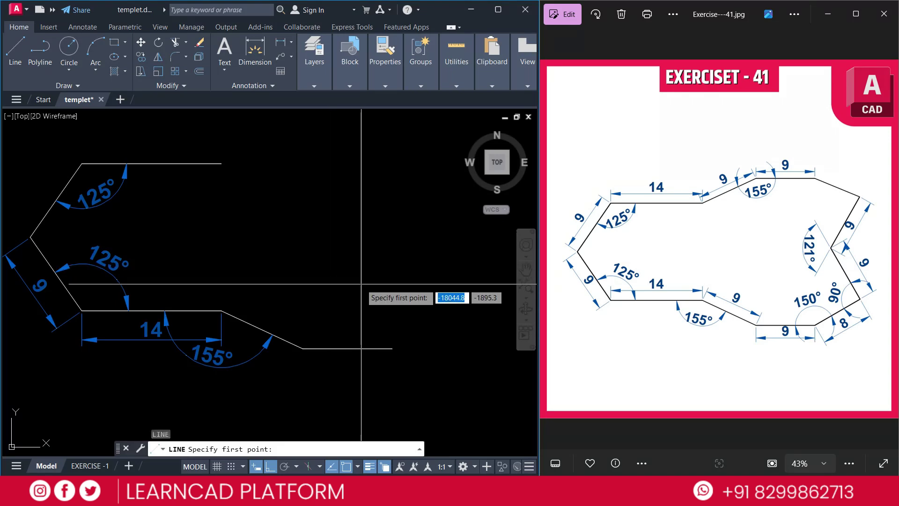
click(393, 348)
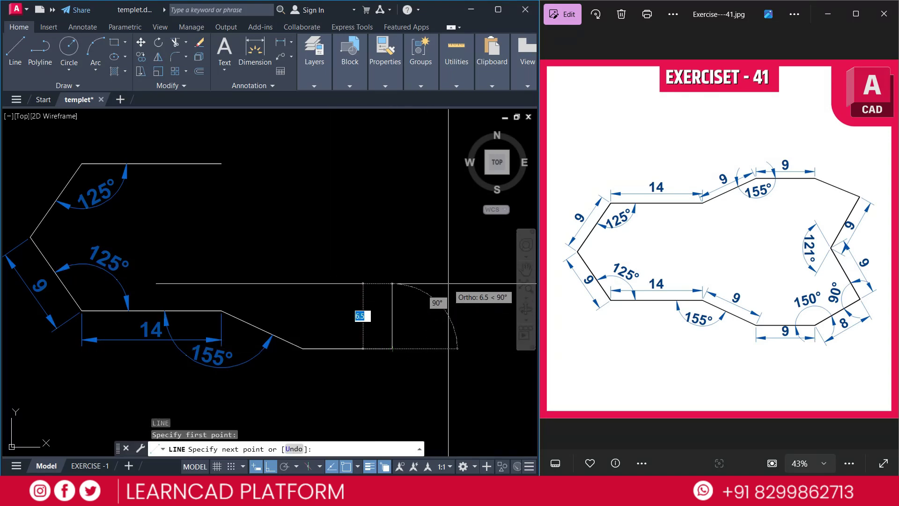
text(8)
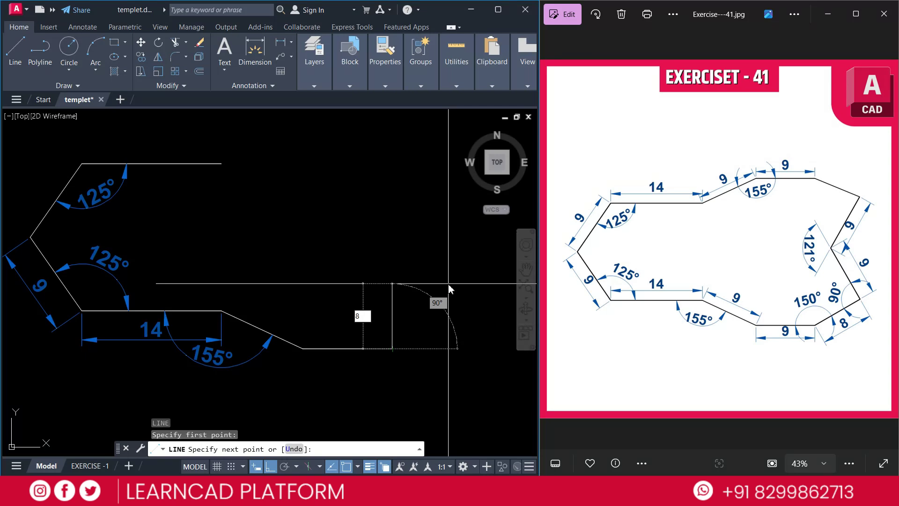
key(Tab)
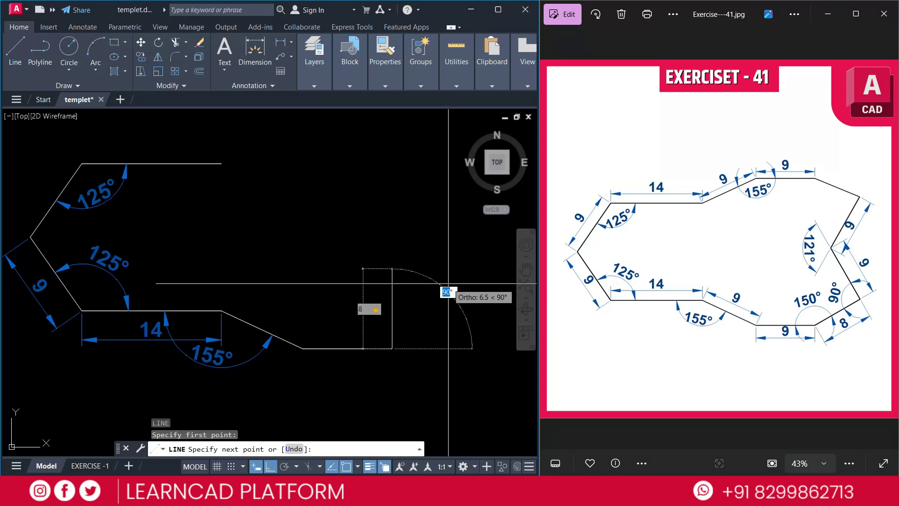
text(30)
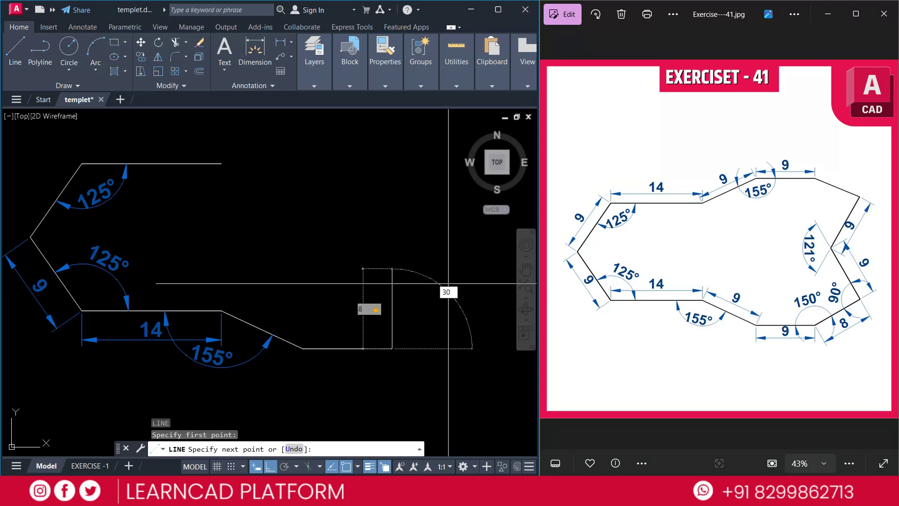
key(Return)
key(Escape)
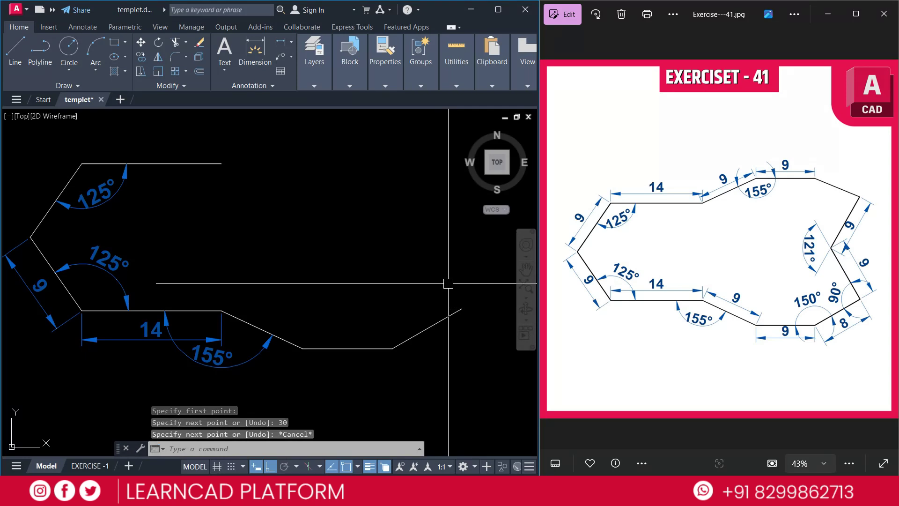
text(D)
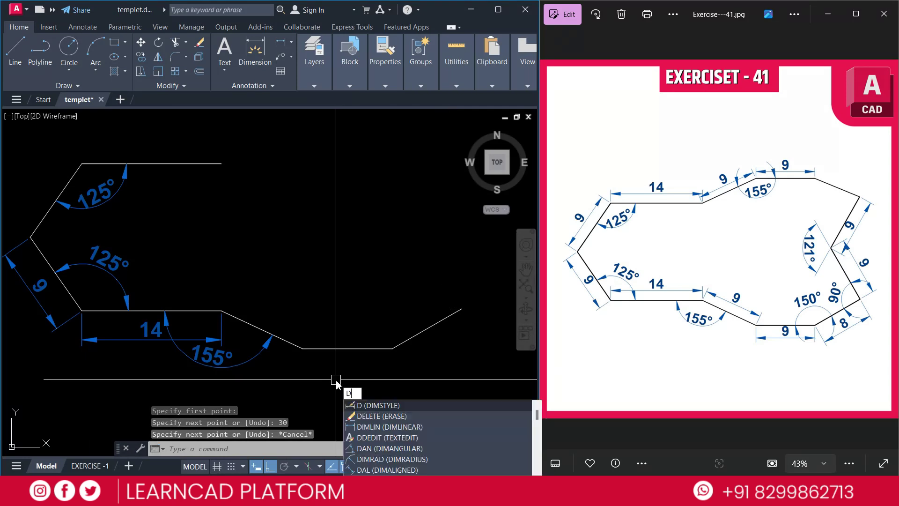
text(AL)
- Place aligned dimensions 9, 9 and 8 on the sloped, bottom and 30° lines
key(Return)
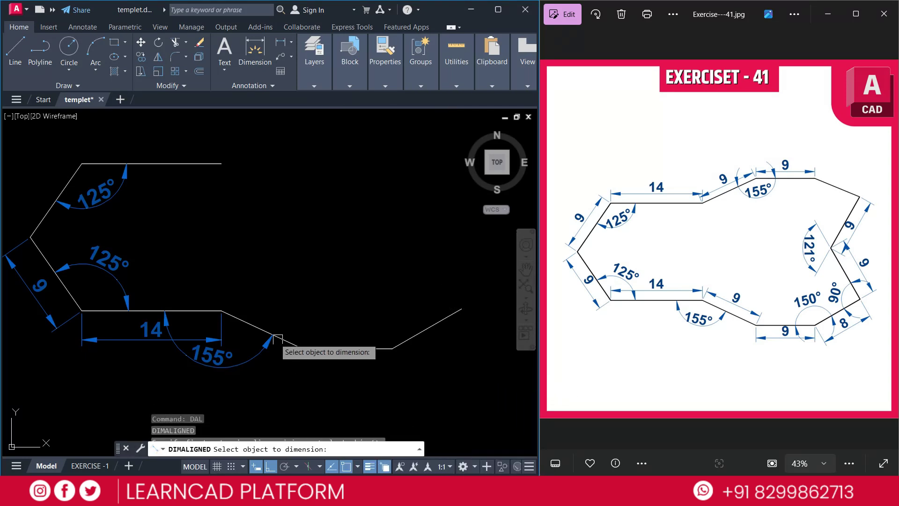
click(245, 325)
click(274, 309)
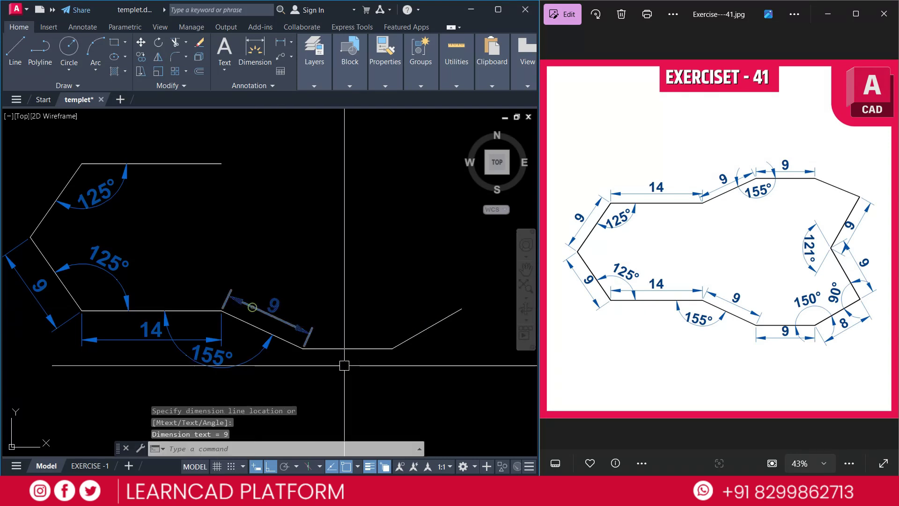
key(Return)
key(Return)
click(340, 349)
click(346, 374)
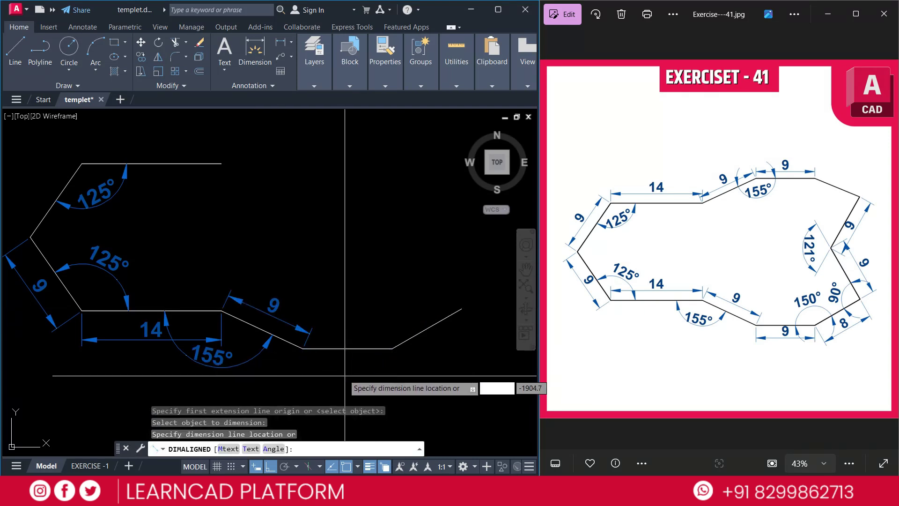
key(Return)
key(Return)
click(428, 327)
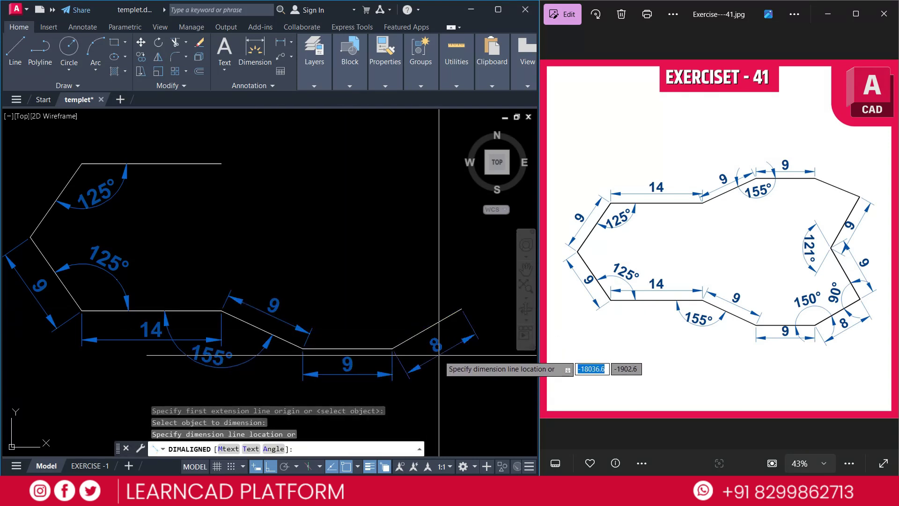
click(437, 350)
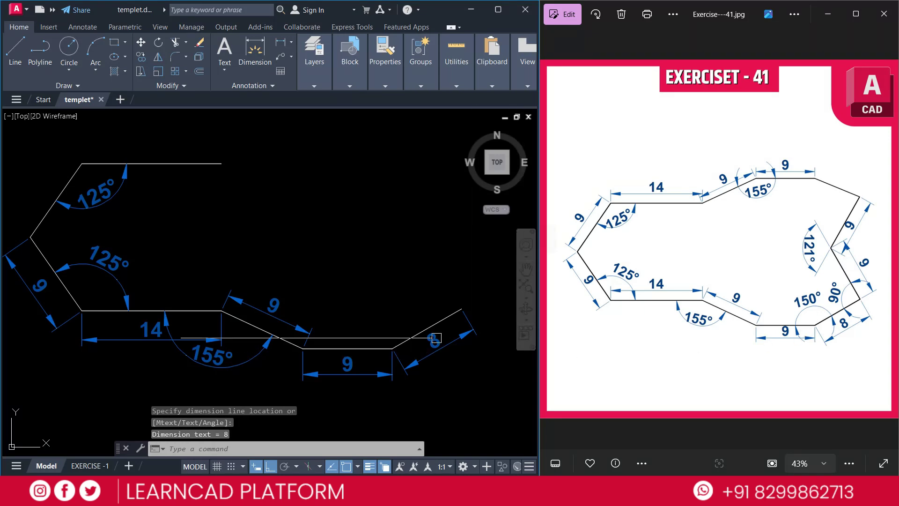
- Add a 150° angular dimension between the bottom line and the 30° line
text(DAN)
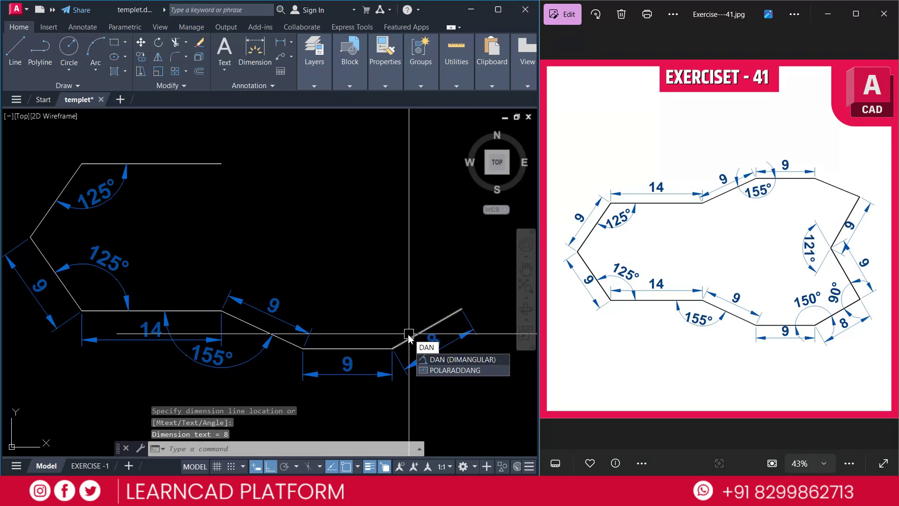
key(Return)
click(373, 347)
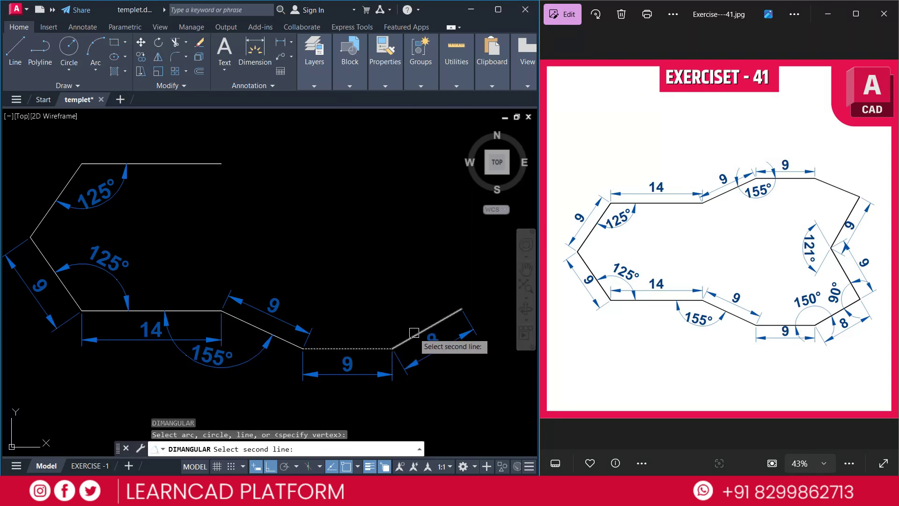
click(414, 333)
click(391, 307)
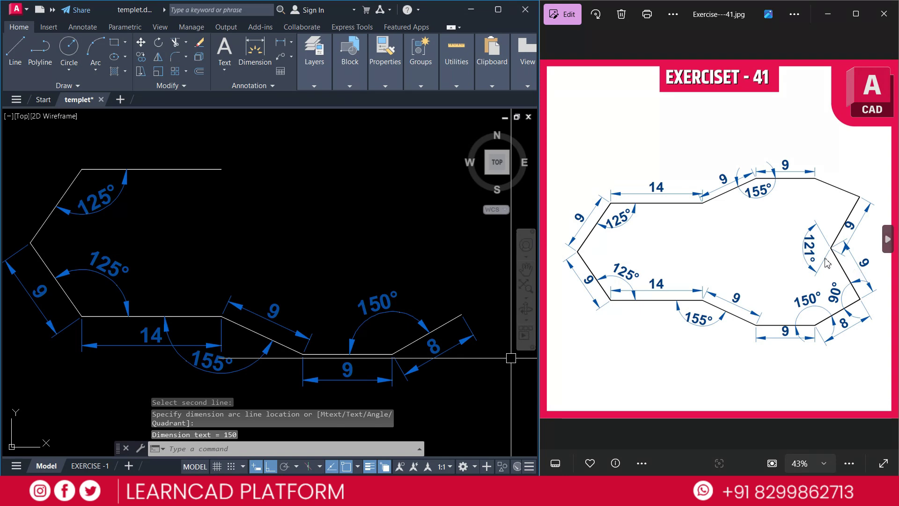
key(Escape)
key(Escape)
scroll(741, 317, up, 3)
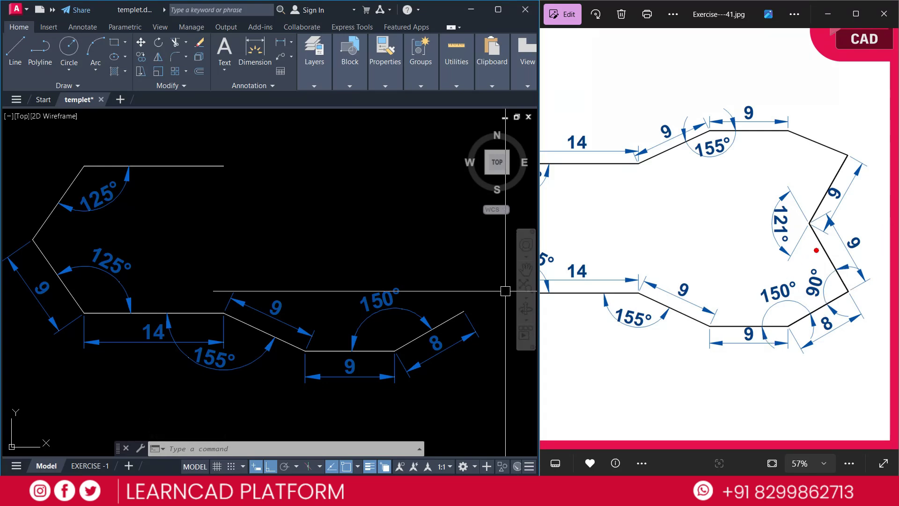
drag(846, 233, 845, 345)
drag(769, 297, 888, 297)
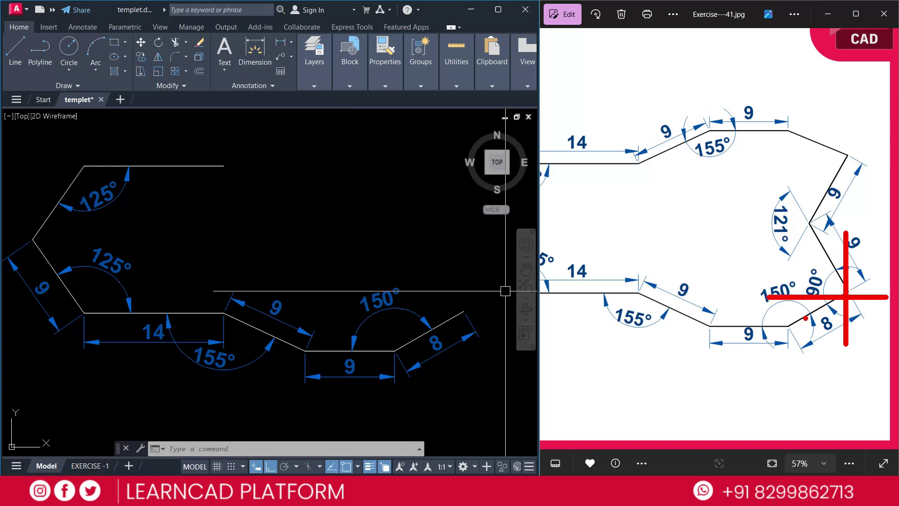
drag(807, 317, 809, 330)
drag(844, 255, 829, 261)
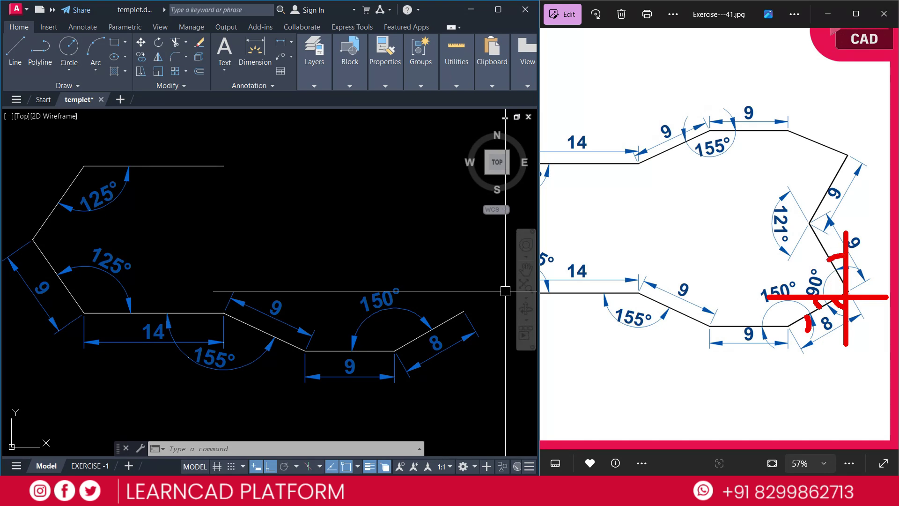
drag(828, 241, 879, 285)
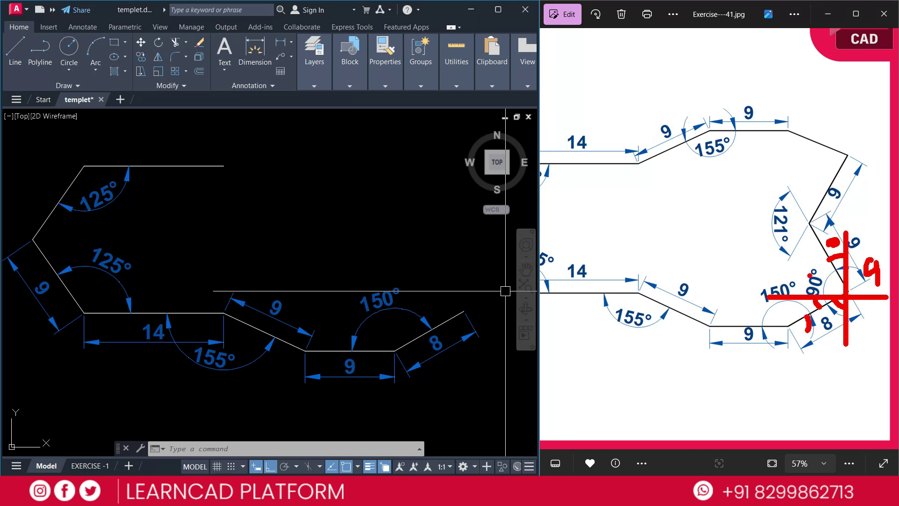
drag(839, 268, 825, 294)
key(Escape)
key(Escape)
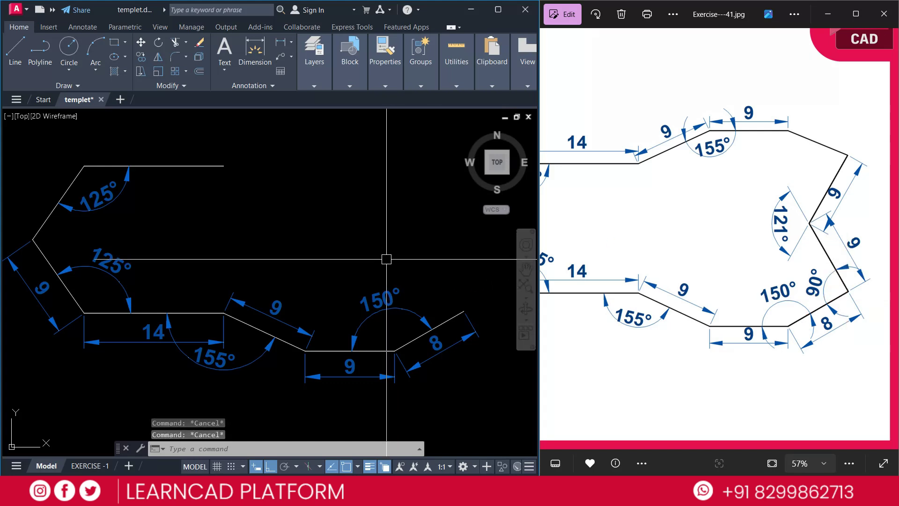
- Draw a 9-unit line at 120° from the top end of the 8-unit edge
text(l)
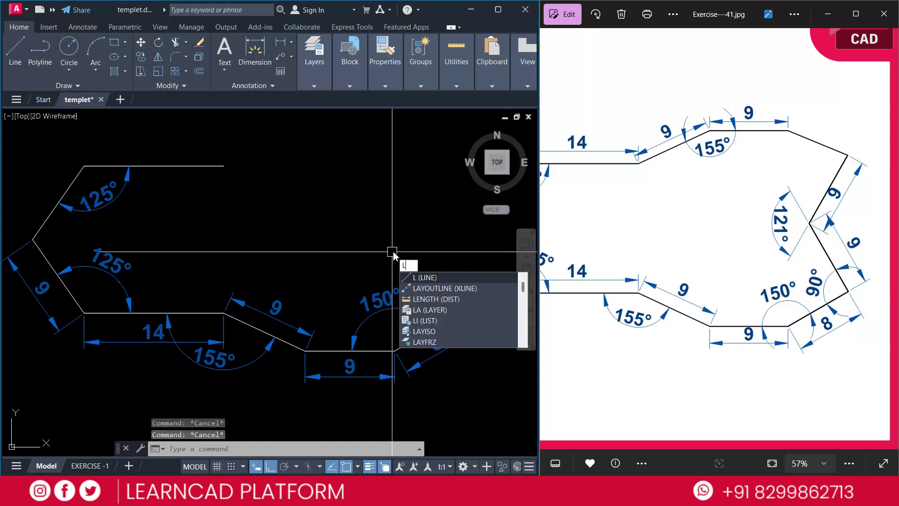
key(Return)
click(464, 311)
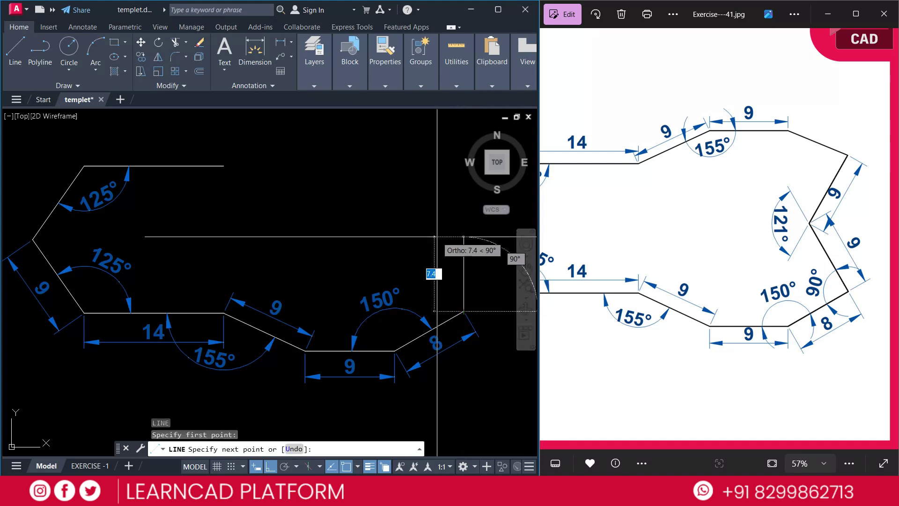
text(9)
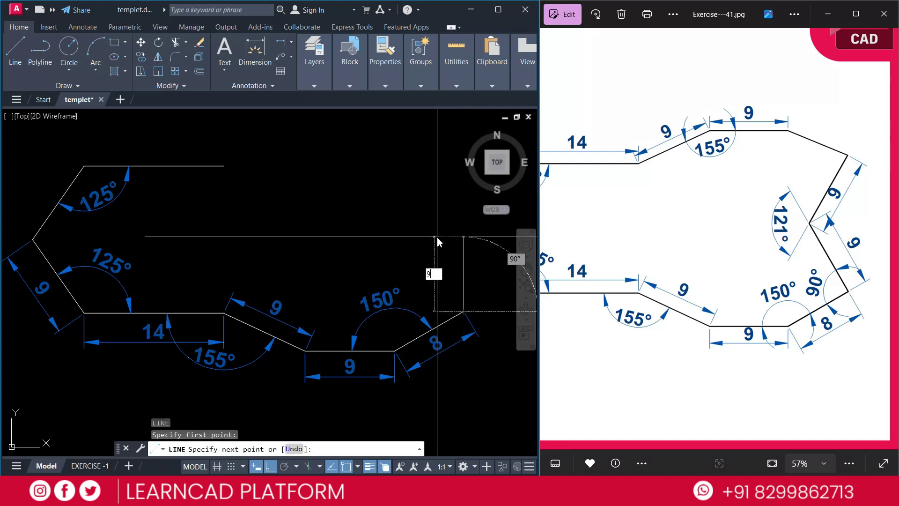
key(Tab)
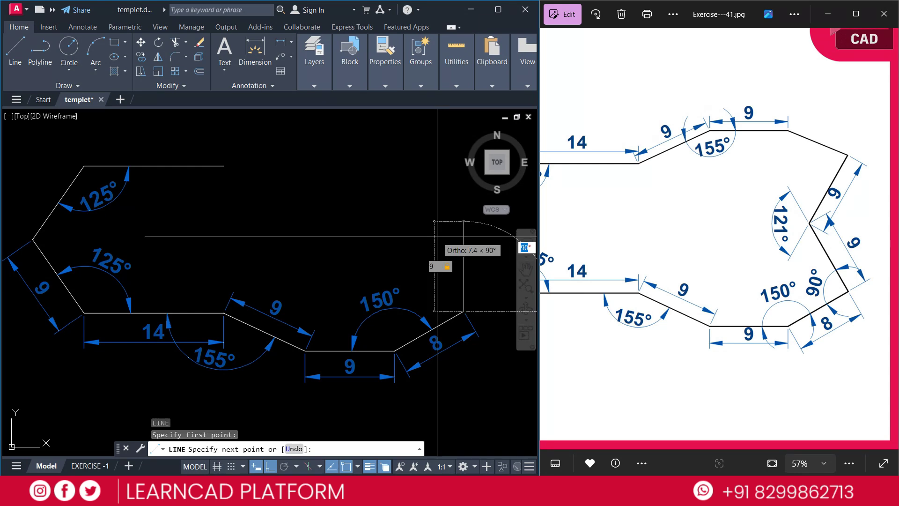
text(120)
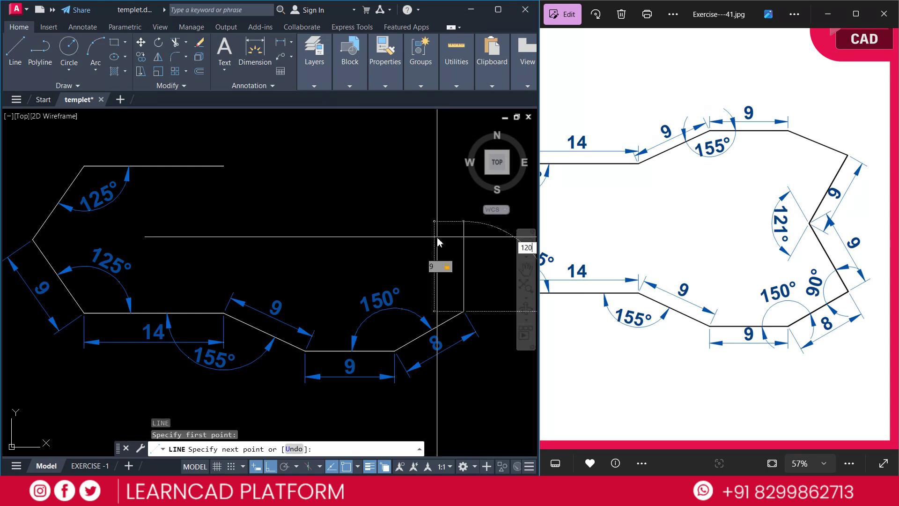
key(Return)
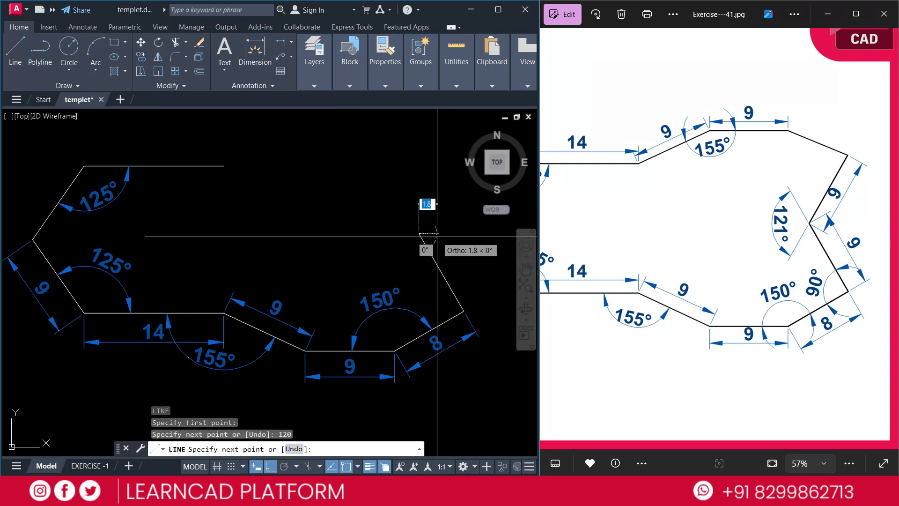
key(Escape)
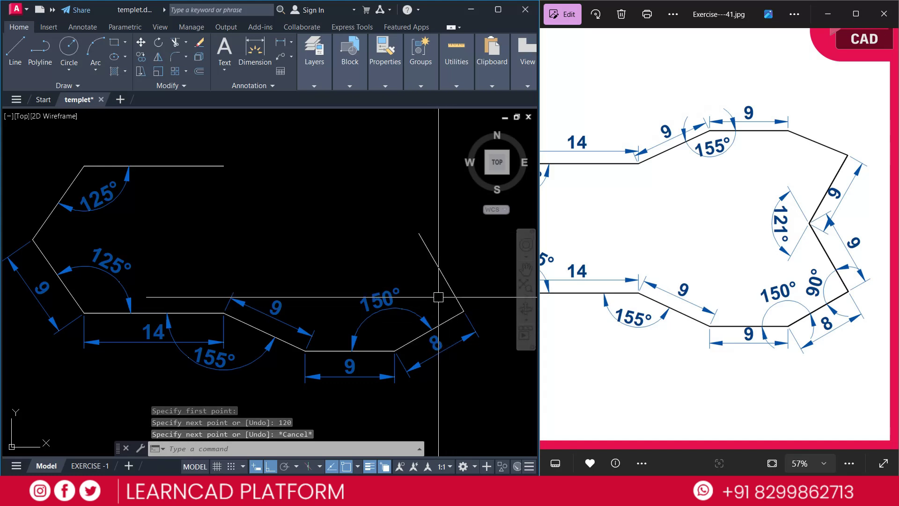
key(Escape)
- Dimension the 90° corner between the new 9 line and the 8 edge, deleting the stray dimension
text(D)
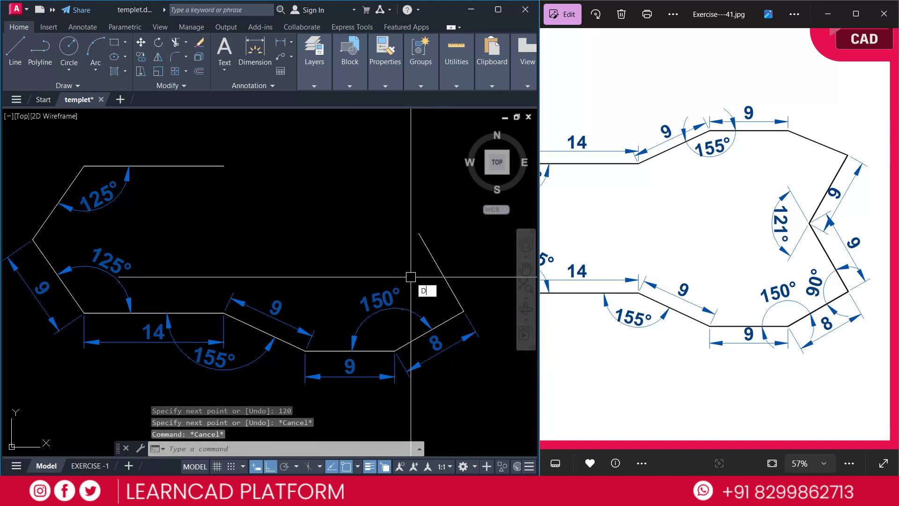
text(IMAN)
key(Return)
click(436, 261)
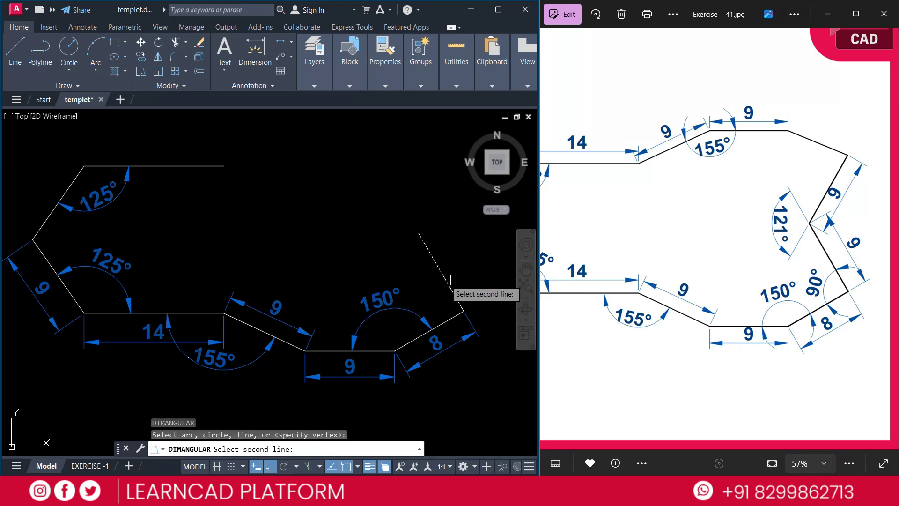
click(457, 318)
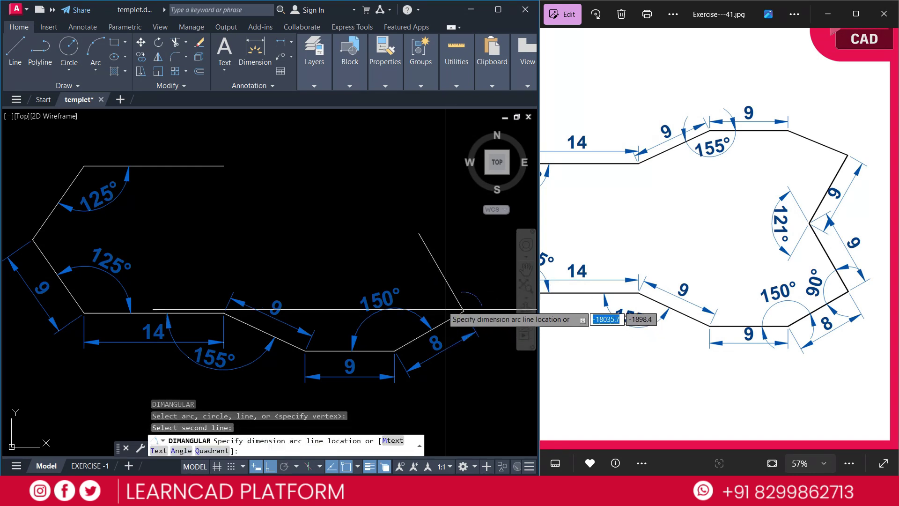
click(428, 287)
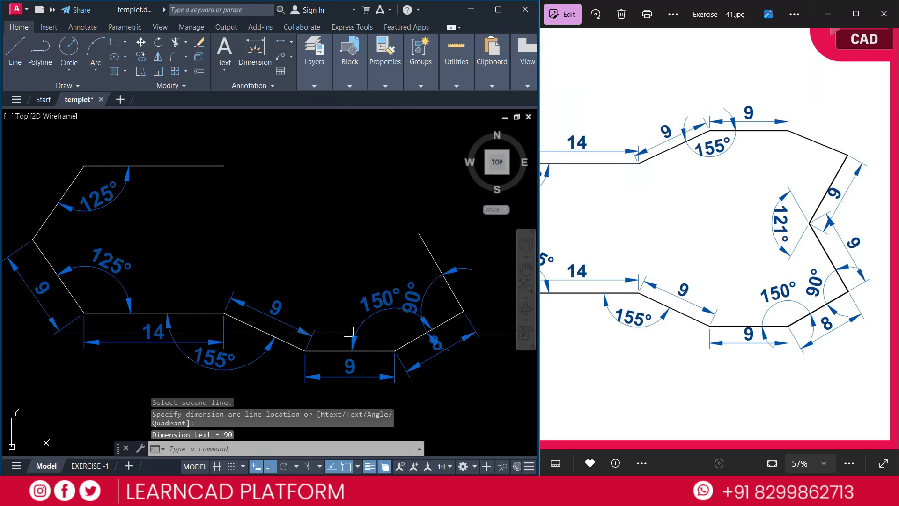
click(353, 336)
key(Delete)
key(Escape)
key(Escape)
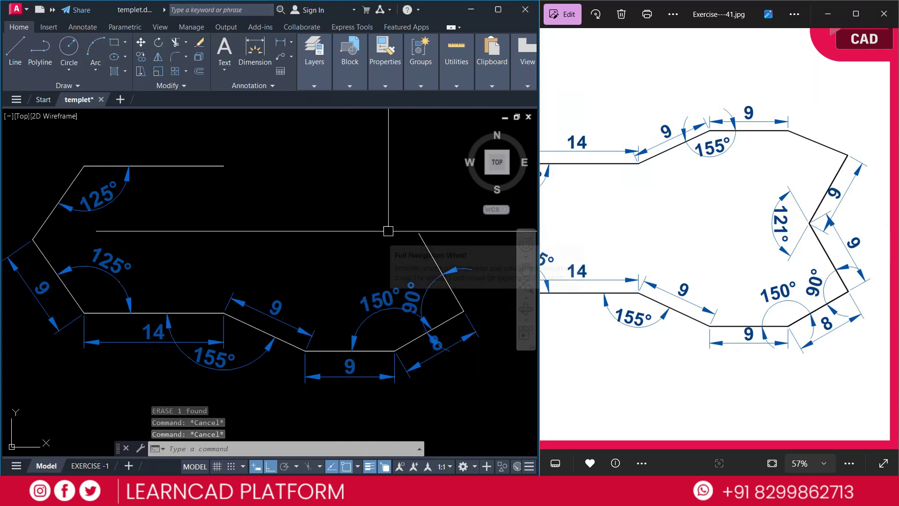
- Mirror the slanted line upward about a horizontal axis through its top end
click(443, 274)
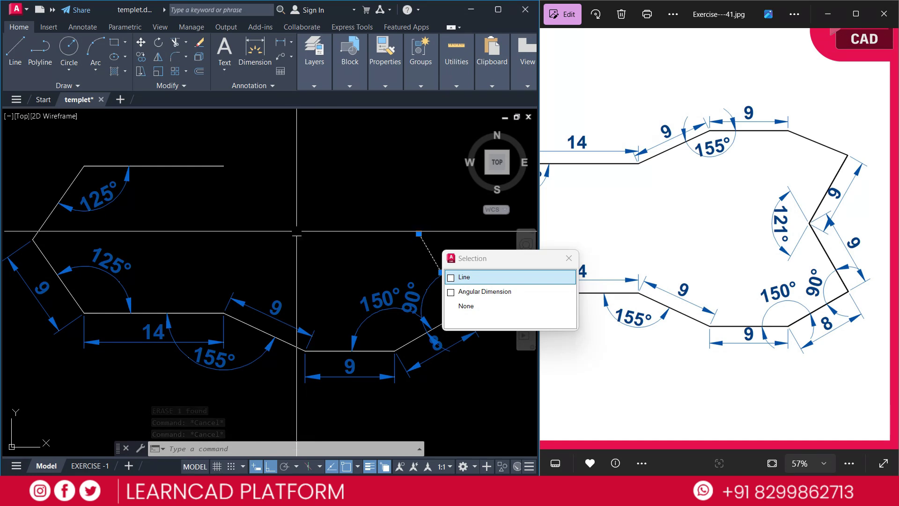
middle_drag(298, 232, 302, 240)
text(MI)
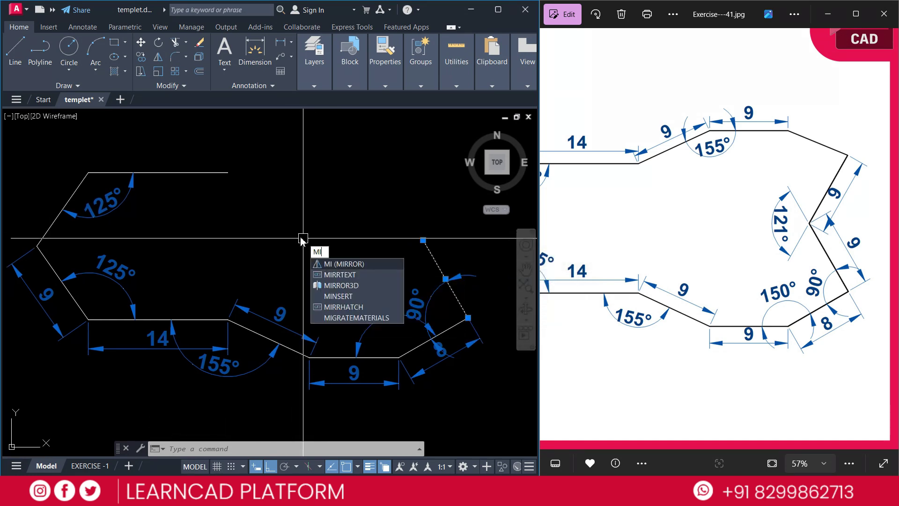
key(Return)
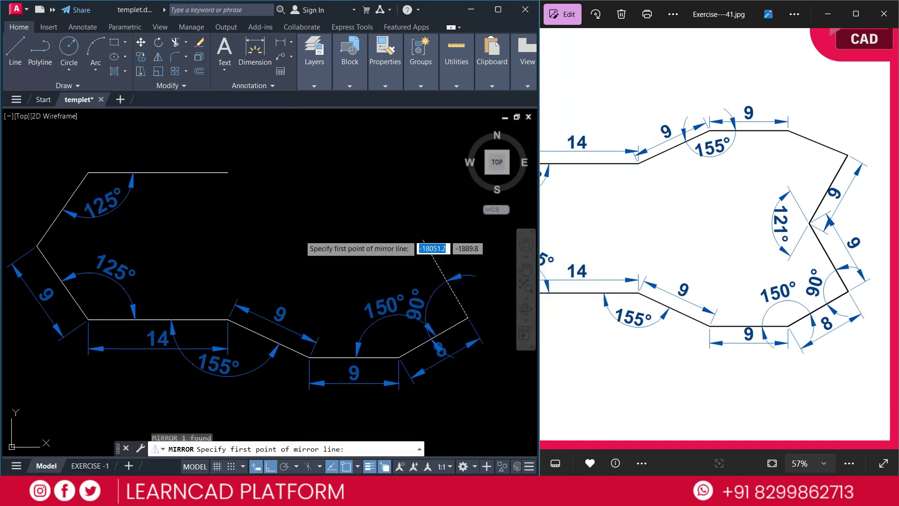
click(423, 239)
click(304, 240)
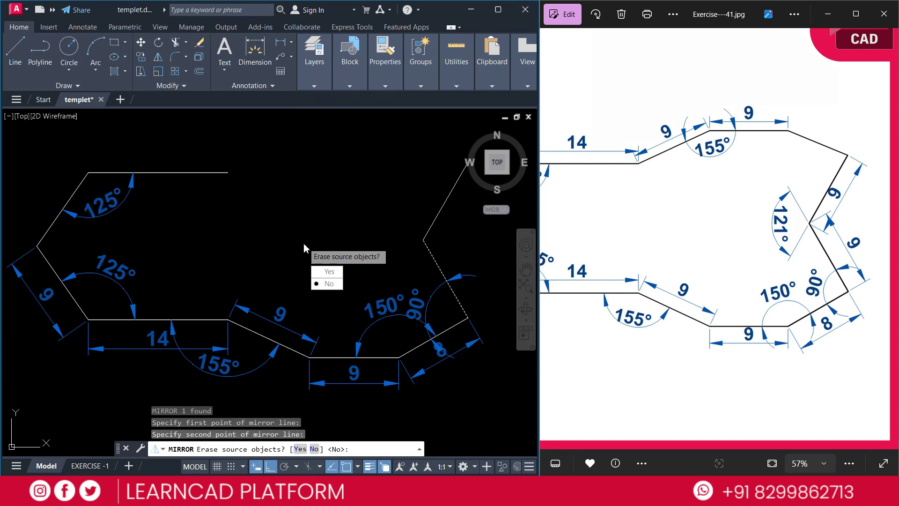
key(Escape)
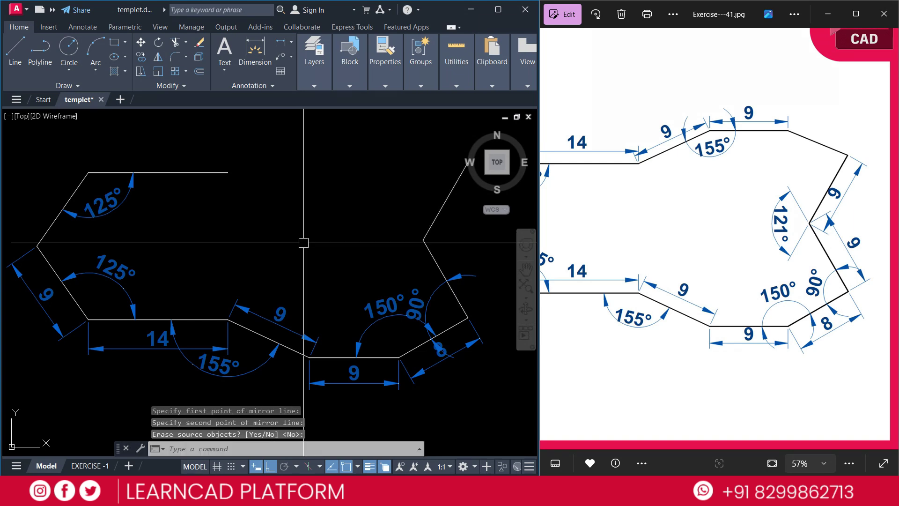
- Mirror the lower 9 and slanted 9 lines upward through the left vertex, keeping the originals
middle_drag(301, 243, 310, 258)
click(334, 373)
click(271, 351)
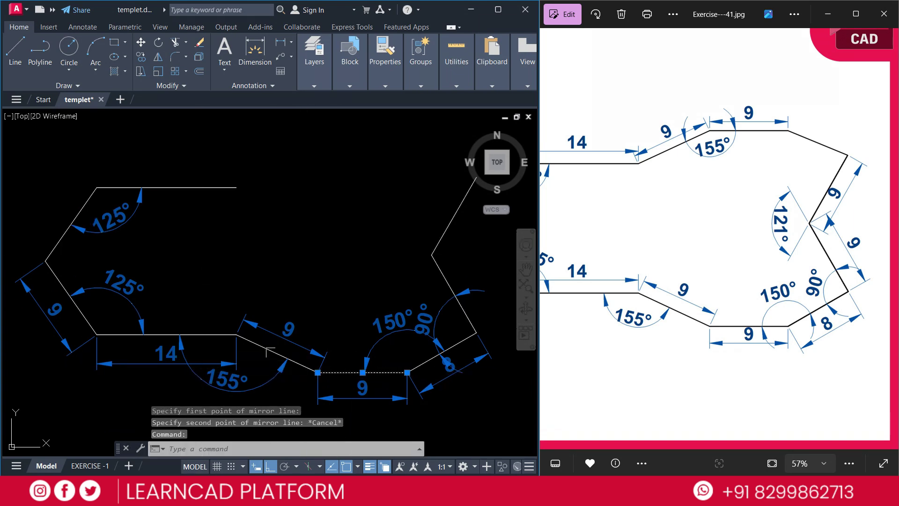
text(mi)
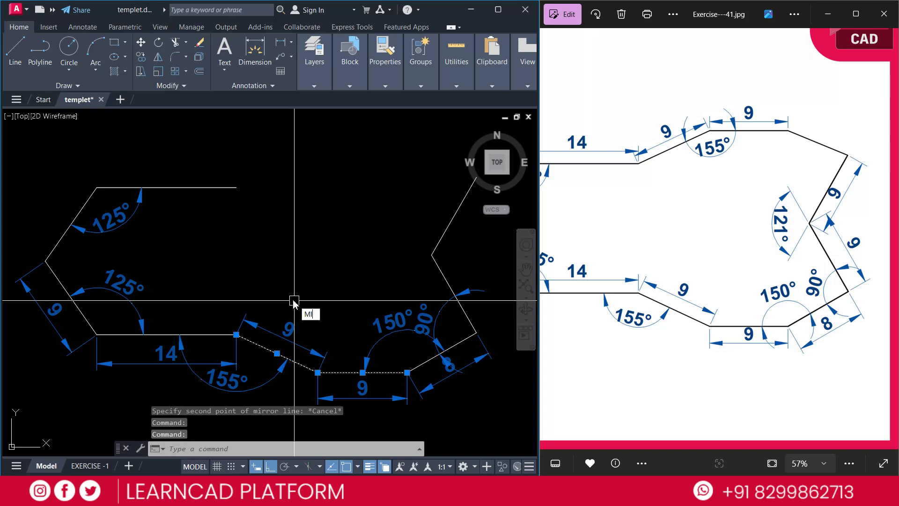
key(Return)
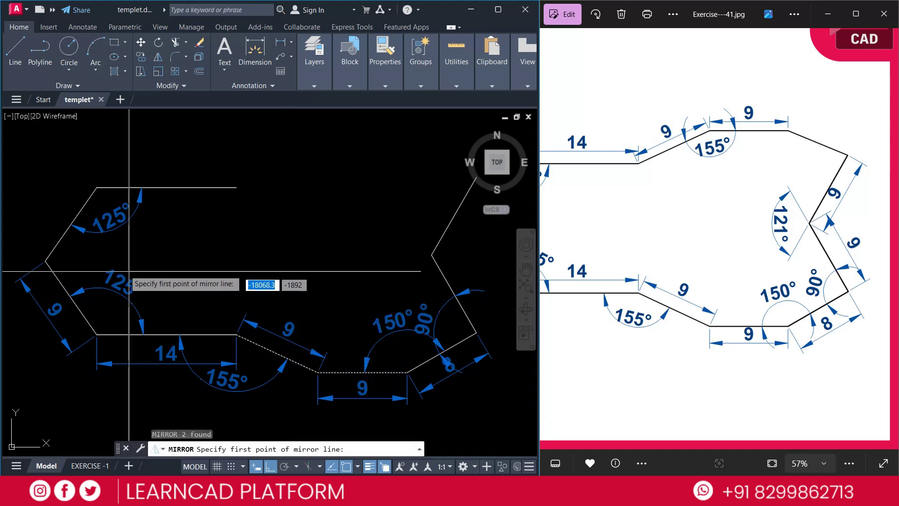
click(45, 261)
click(200, 264)
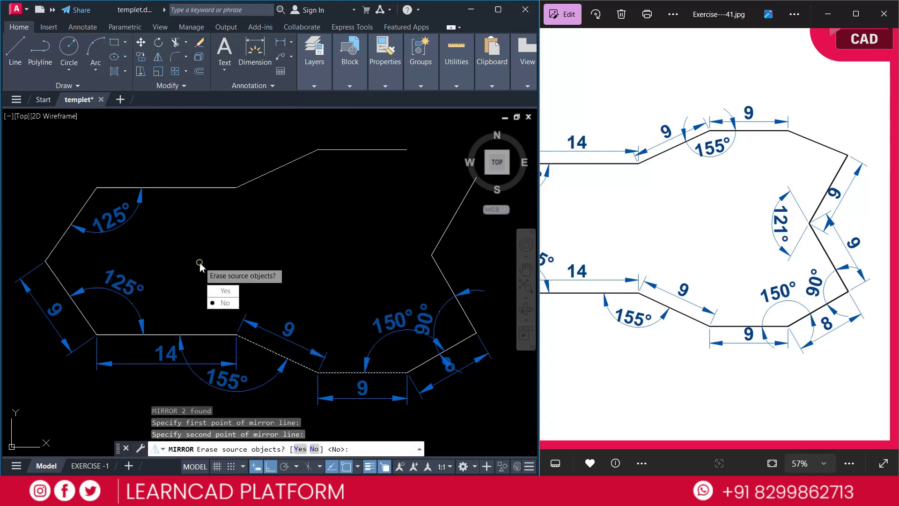
click(220, 302)
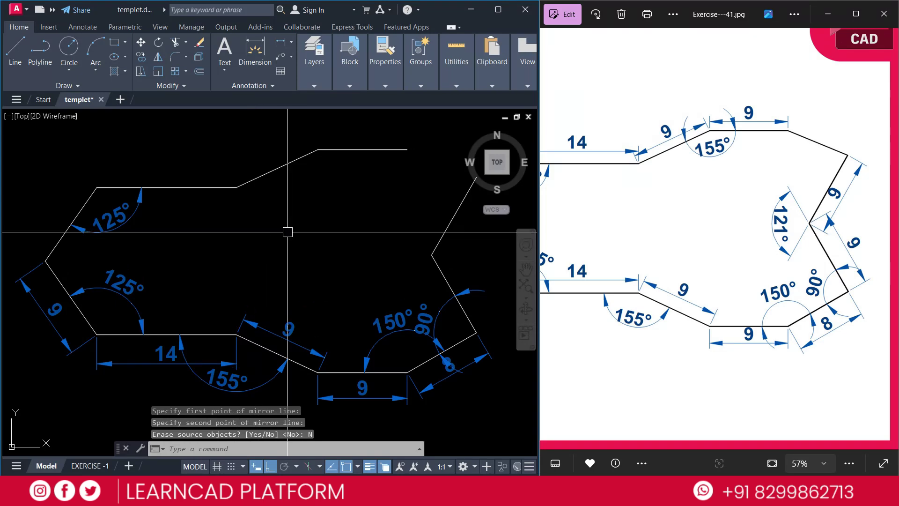
middle_drag(283, 232, 281, 242)
- Draw a line from the top edge's right end to the right vertex
text(l)
key(Return)
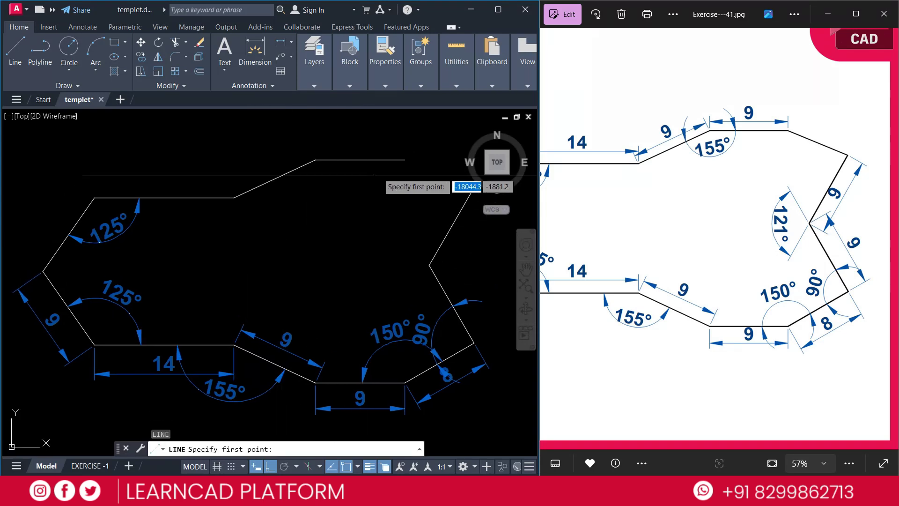
click(405, 159)
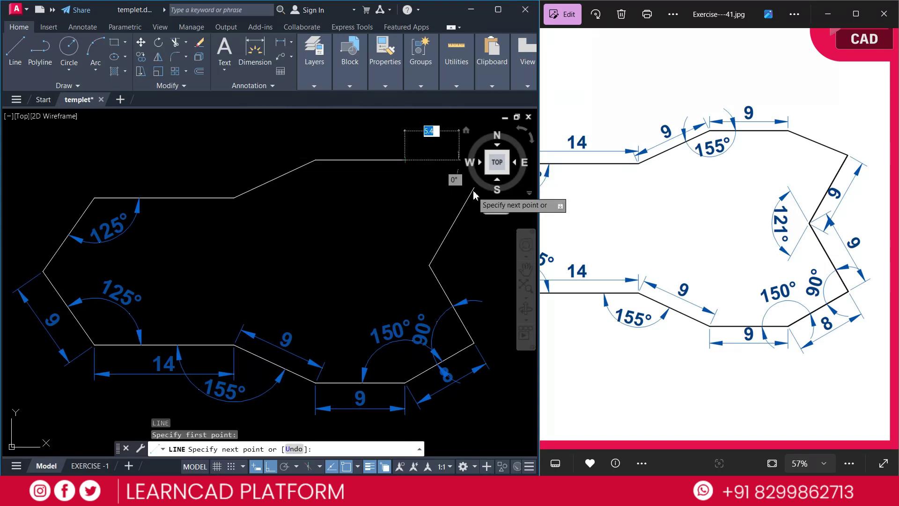
click(474, 194)
key(Escape)
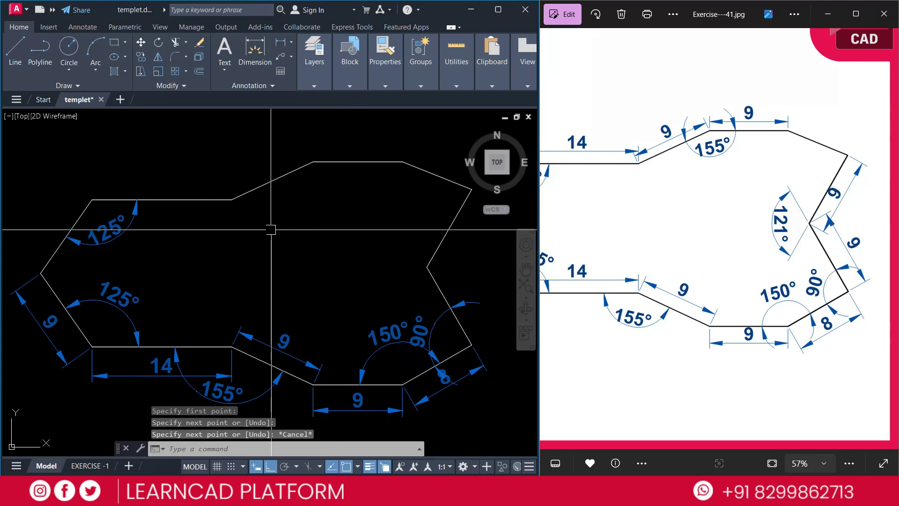
drag(617, 210, 656, 210)
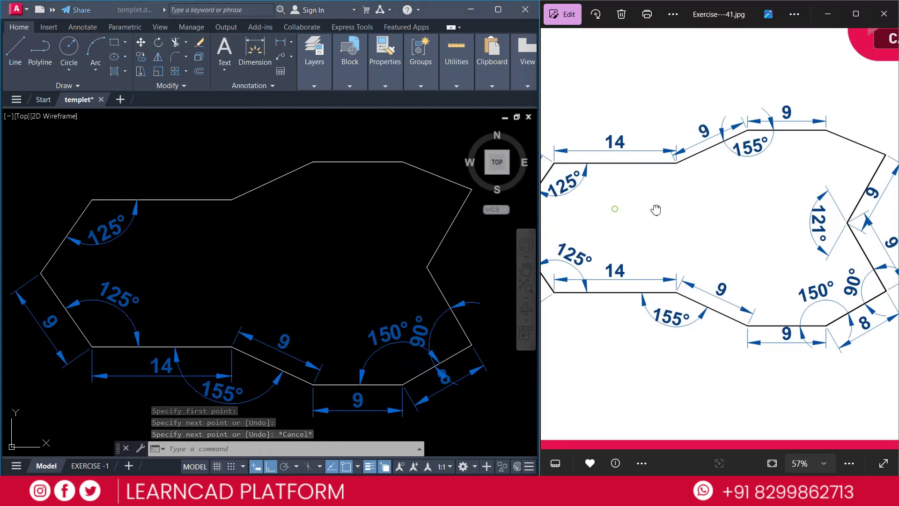
scroll(658, 208, down, 1)
middle_drag(217, 247, 242, 244)
- Add a linear 14 dimension above the top edge
text(DLI)
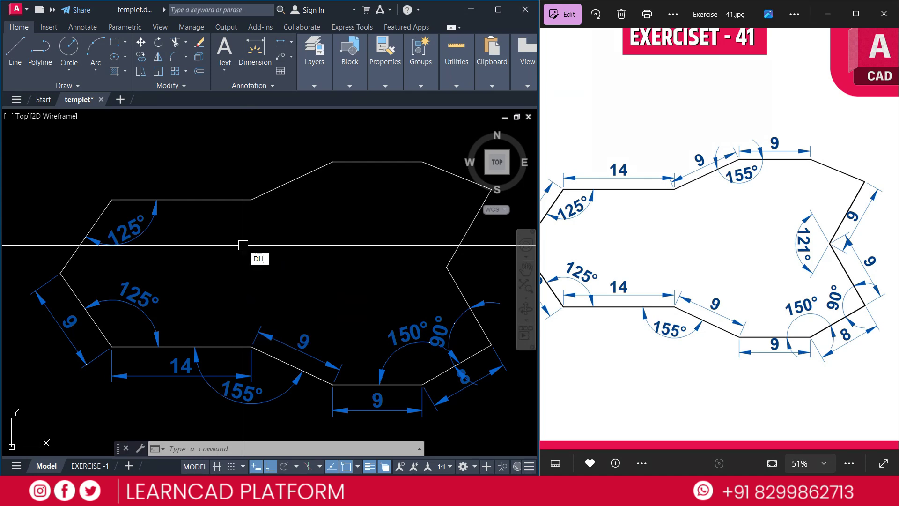
key(Return)
key(Return)
click(203, 199)
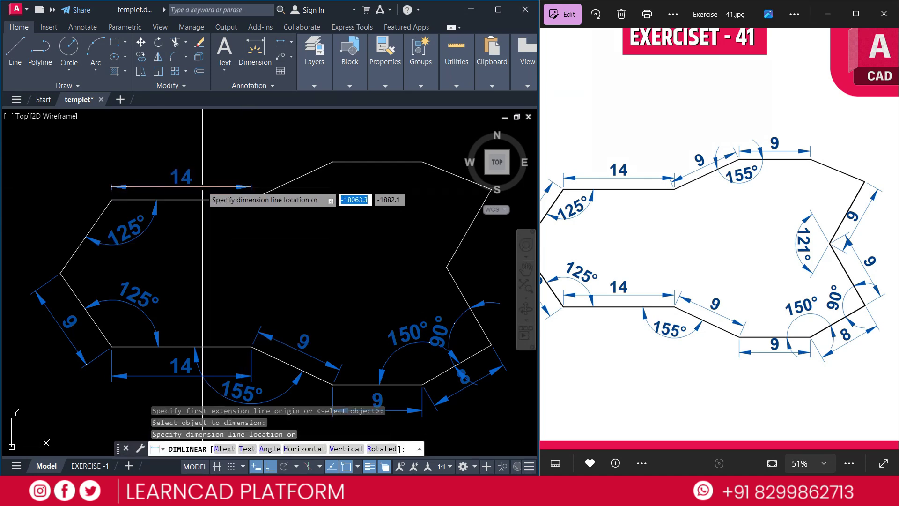
click(202, 185)
middle_drag(396, 263, 386, 257)
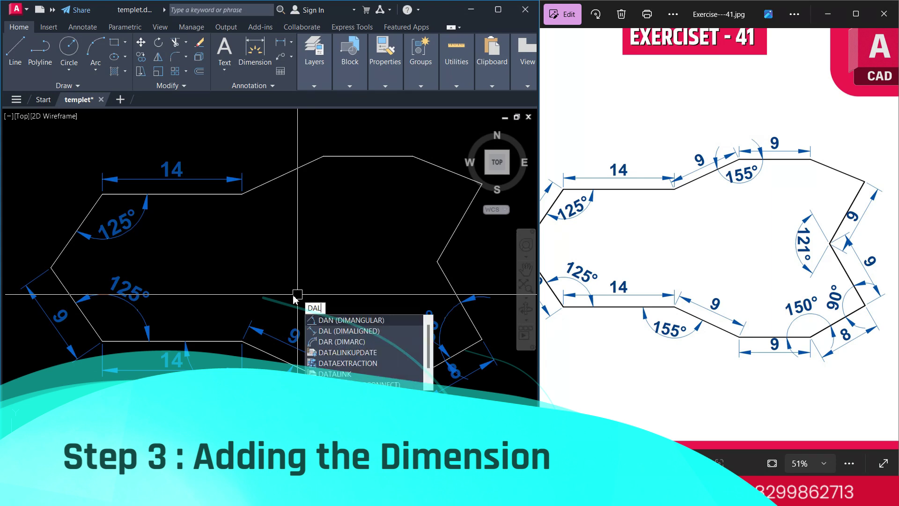
- Add aligned 9 dimensions to the upper slant, top horizontal and upper-right slanted edges
text(L)
key(Return)
key(Return)
click(285, 170)
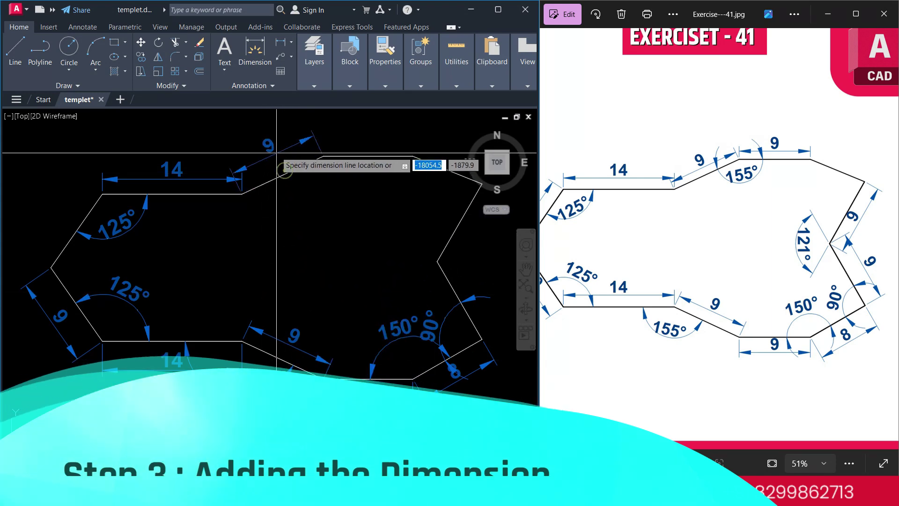
click(273, 146)
key(Return)
key(Return)
click(378, 158)
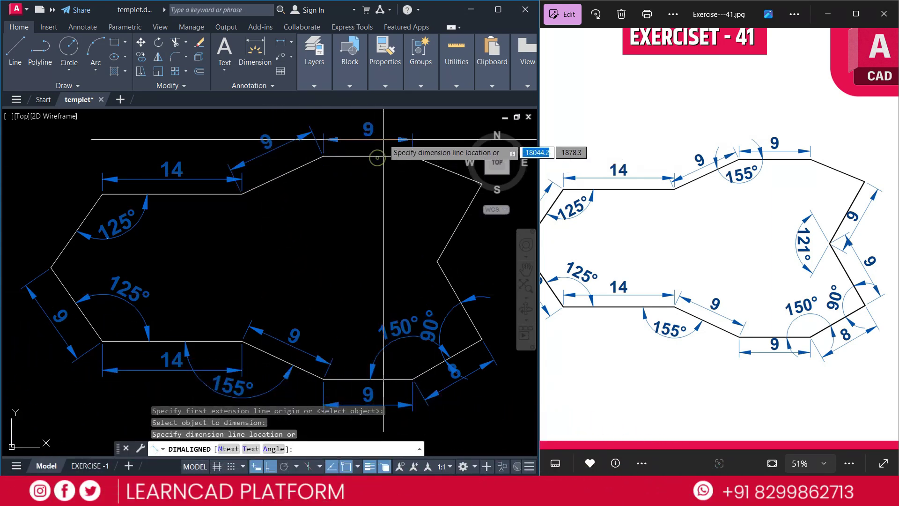
key(Return)
key(Return)
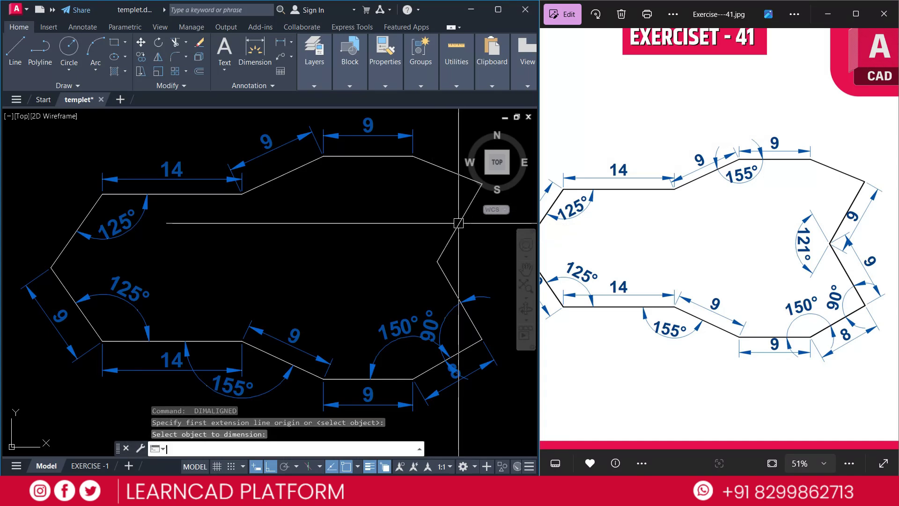
click(459, 223)
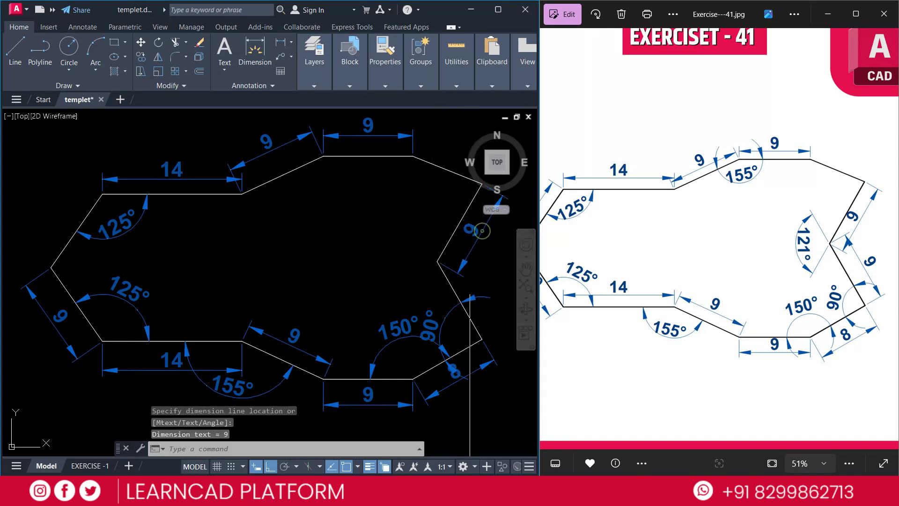
click(486, 281)
key(Escape)
key(Escape)
key(Escape)
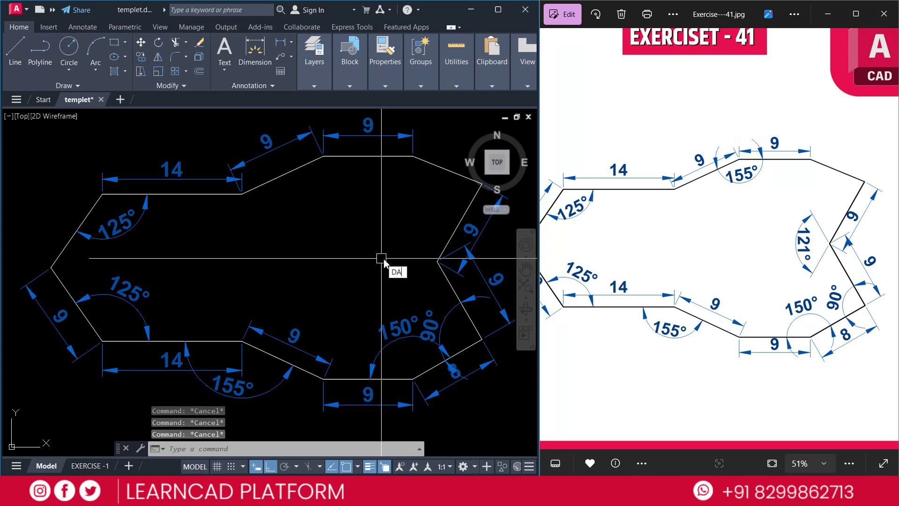
- Dimension the 120° angle between the two right slanted edges inside the notch
key(Return)
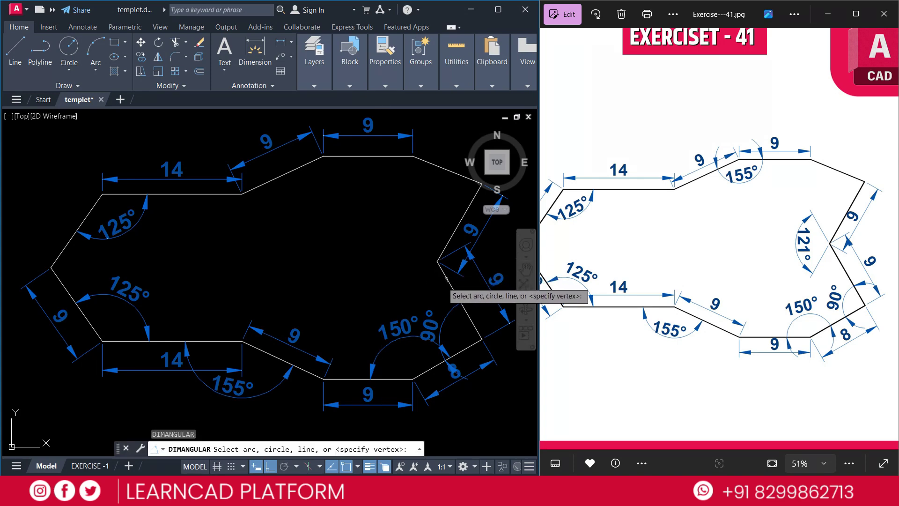
click(444, 283)
click(442, 245)
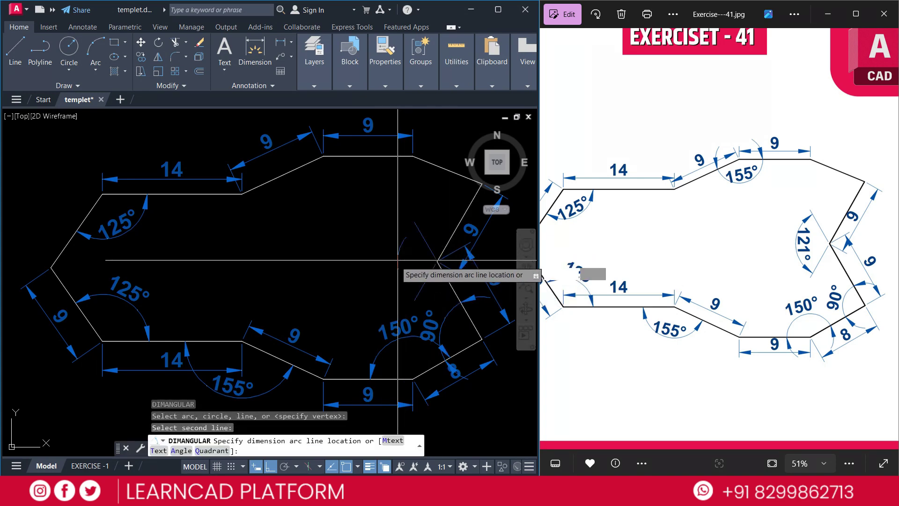
click(393, 261)
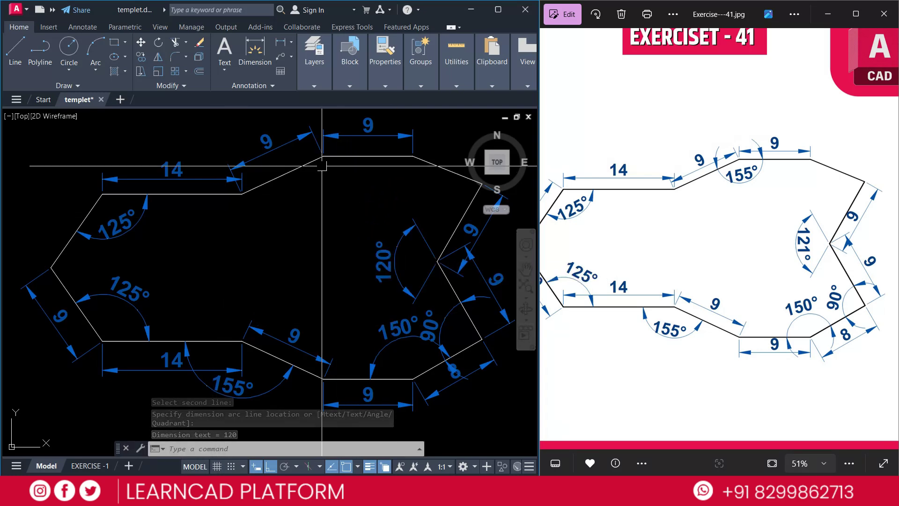
key(Return)
key(Escape)
key(Escape)
- Add a 155° angular dimension between the upper slant and the top 9 edge
text(DA)
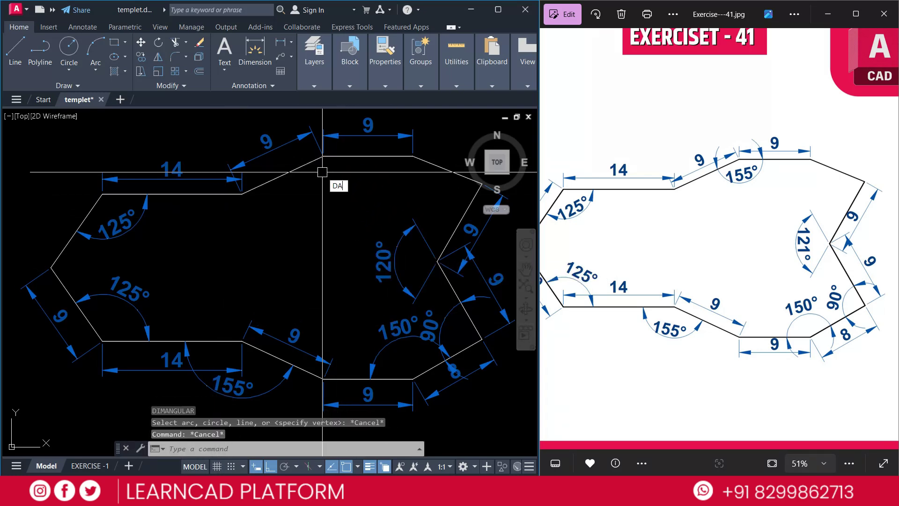
text(N)
key(Return)
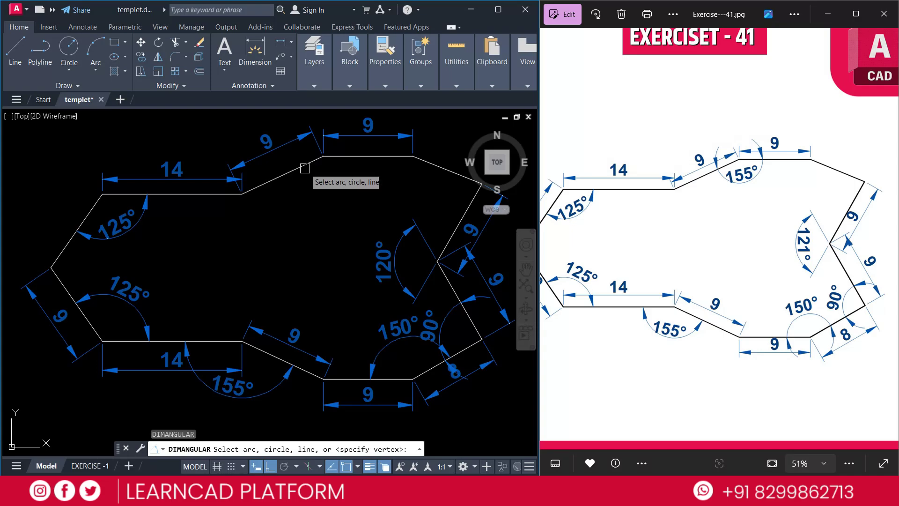
click(305, 168)
click(347, 156)
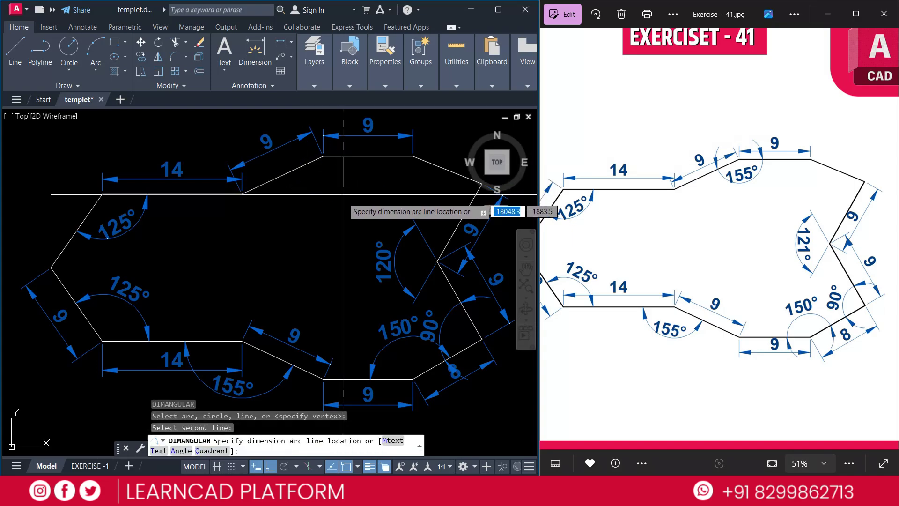
click(345, 193)
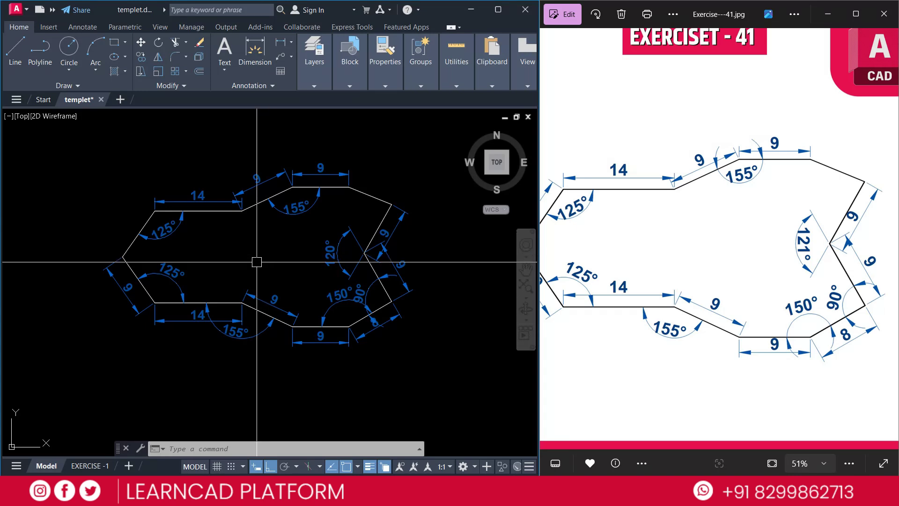
- Give all profile outline lines a 0.30 mm lineweight
click(209, 220)
click(328, 182)
click(327, 186)
click(370, 196)
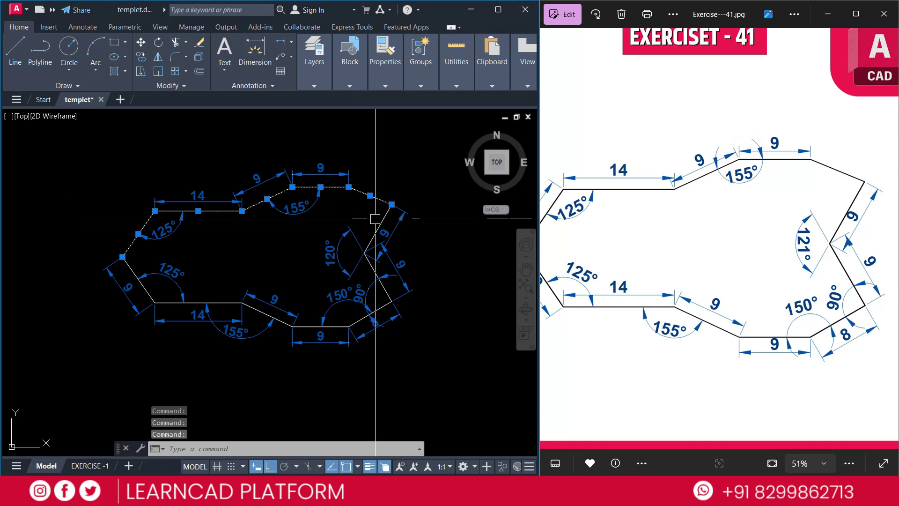
click(374, 335)
click(140, 281)
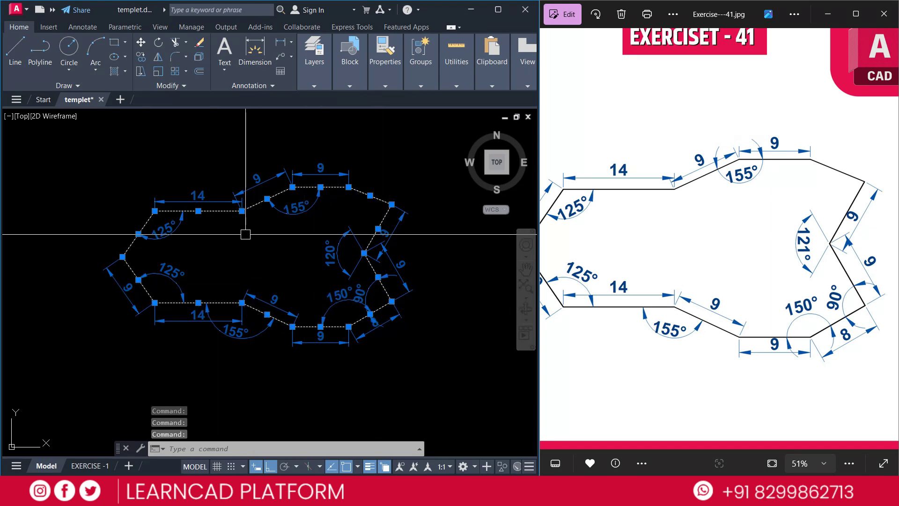
mouse_move(386, 75)
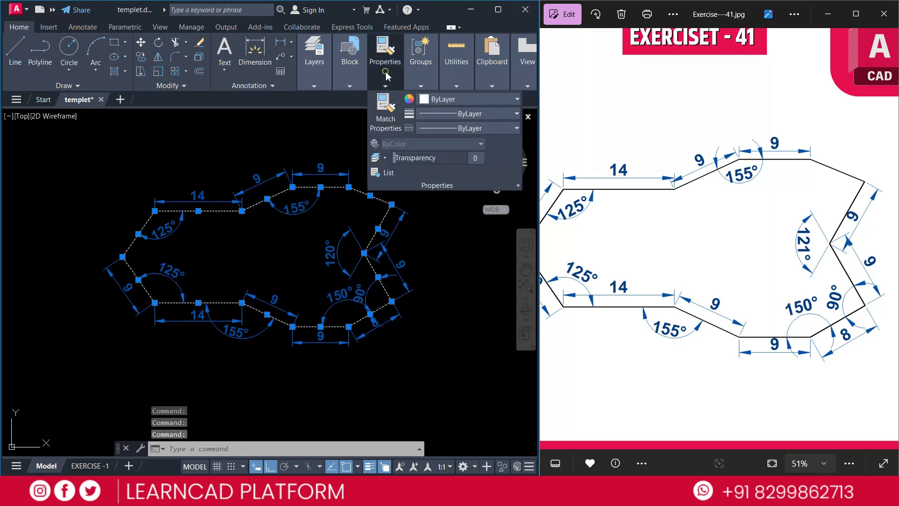
click(442, 117)
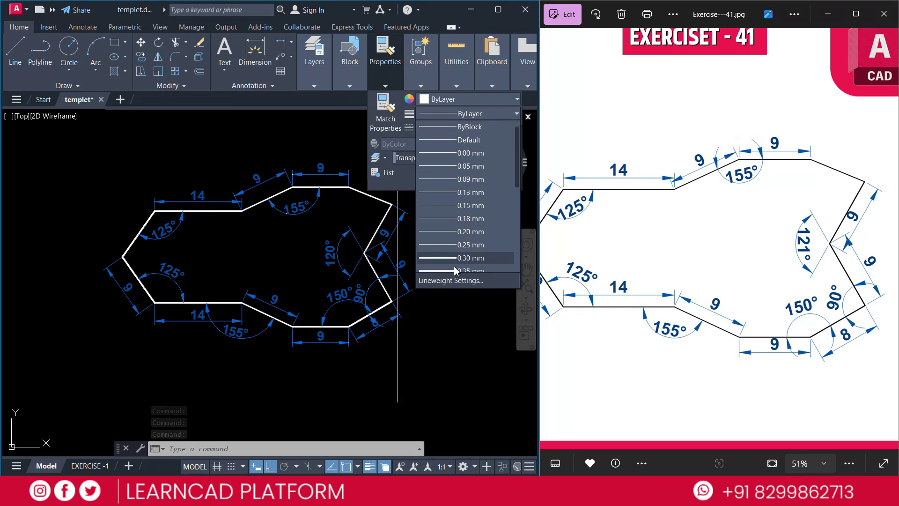
click(454, 258)
key(Escape)
key(Escape)
- Add an aligned 9 dimension to the upper-left slanted edge with DAL
drag(613, 233, 656, 232)
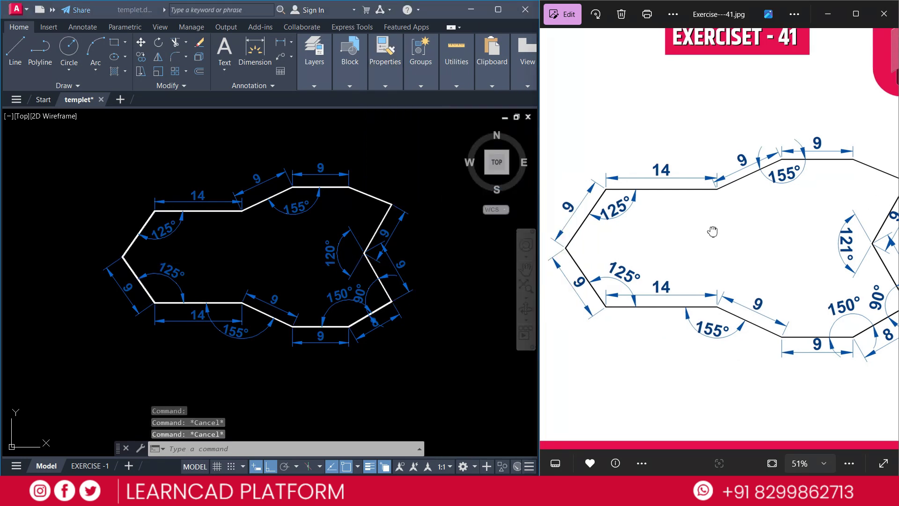
click(118, 235)
text(dal)
key(Return)
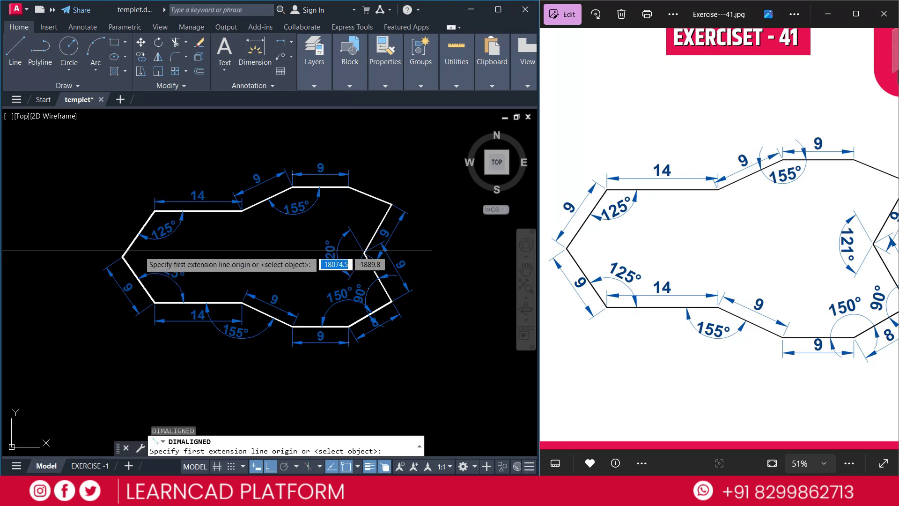
click(123, 256)
click(154, 211)
click(120, 233)
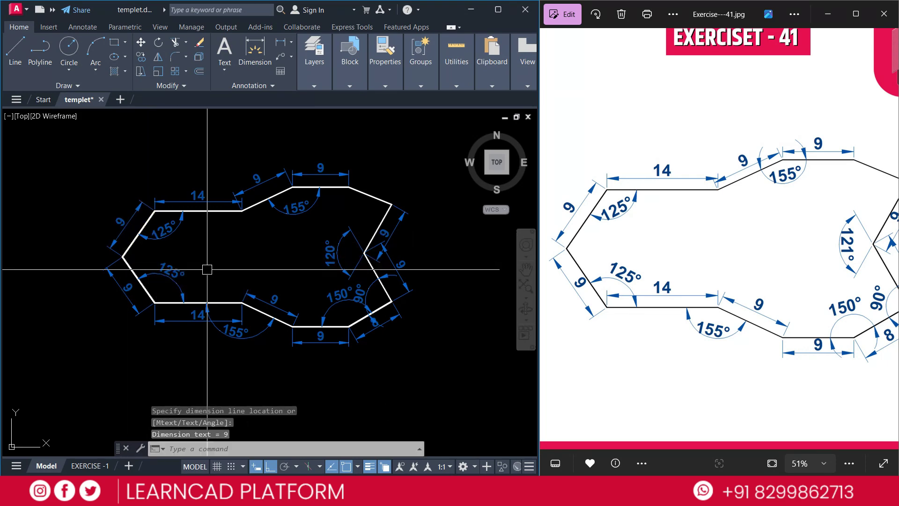